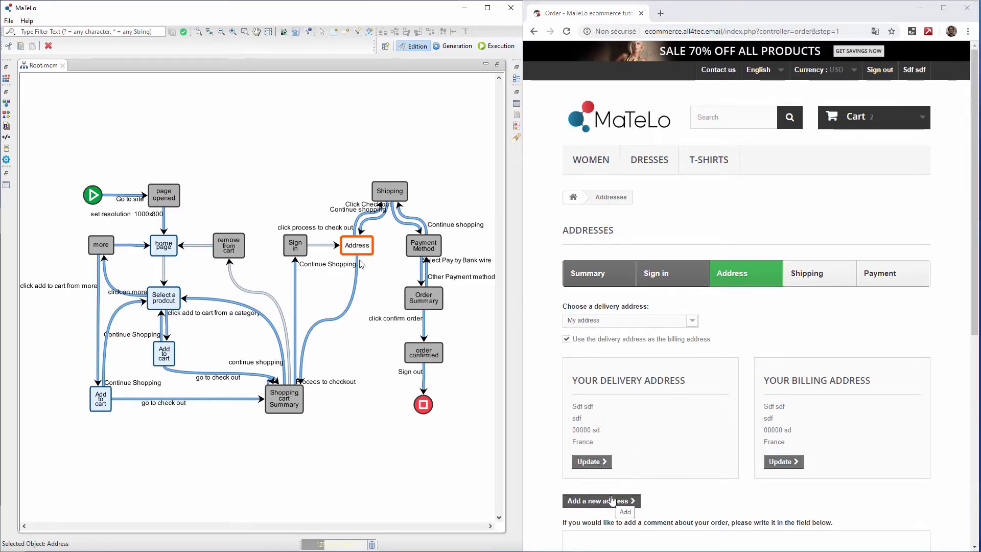
On the shop's address page, continue shopping back to the cart summary and proceed to checkout again.
scroll(634, 464, "down", 3)
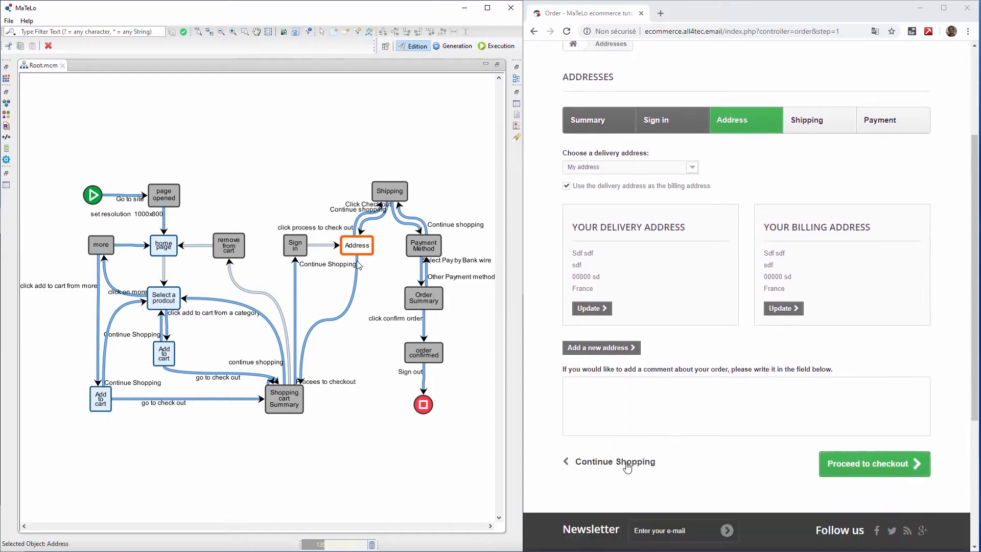
left_click(628, 466)
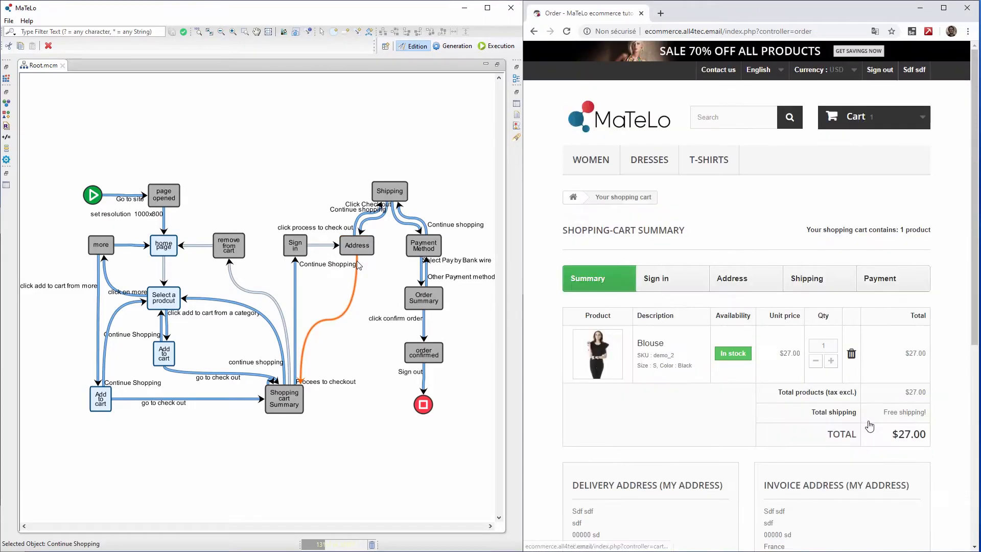
scroll(676, 393, "down", 2)
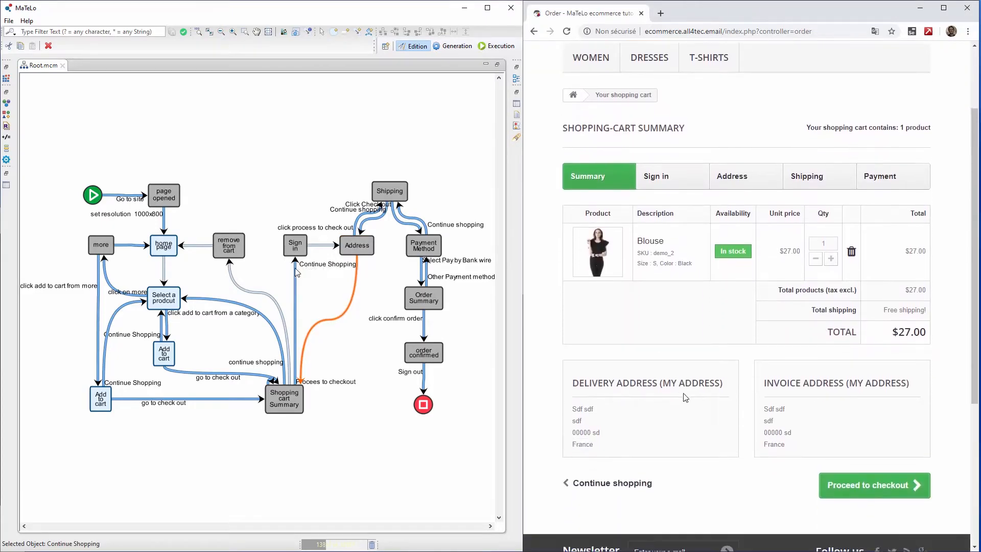
left_click(871, 484)
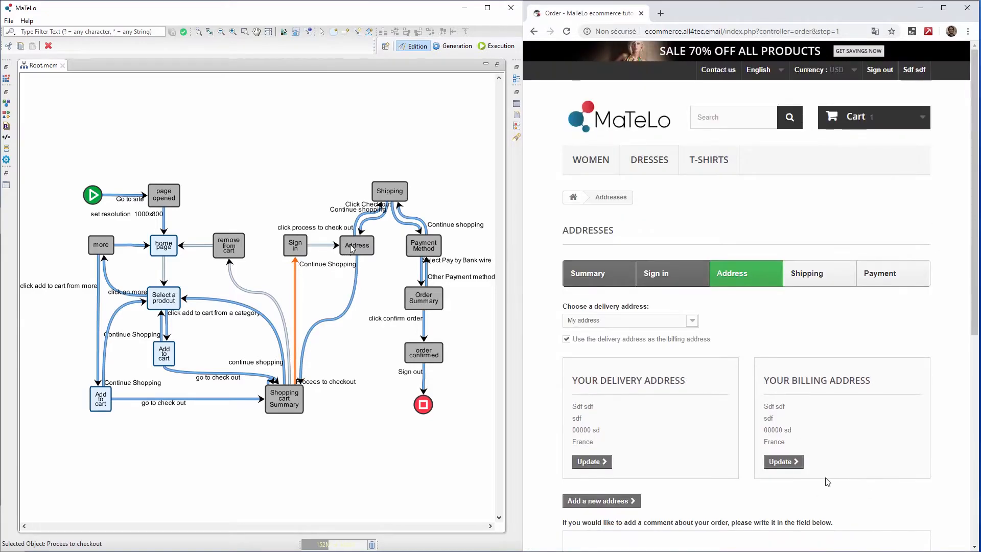
Trace the path from the Sign in state along its link to the Address state in the Root model.
left_click(304, 243)
left_click(331, 246)
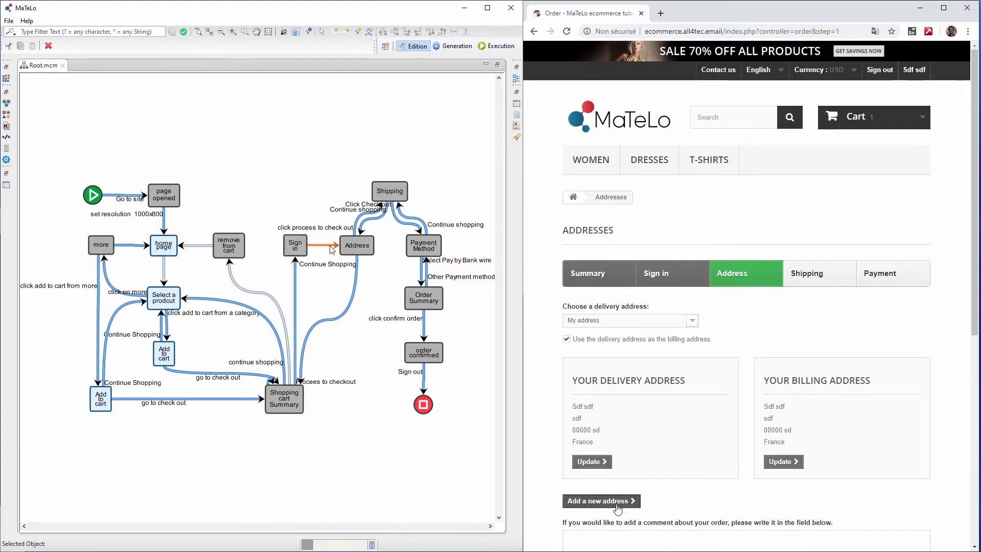
left_click(358, 247)
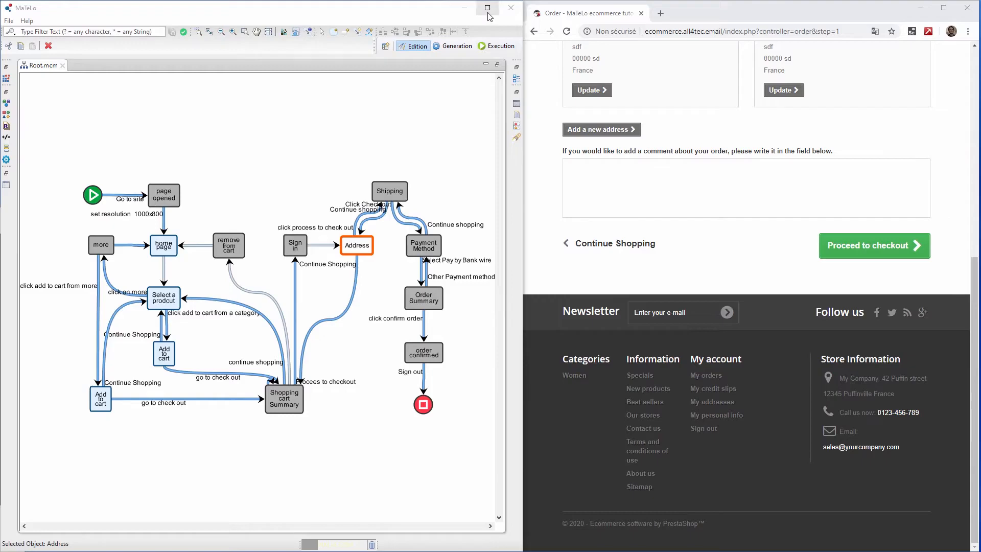
Maximize MaTeLo and create a sub-chain named "Sign in" from the Sign in state of the Root model.
left_click(487, 8)
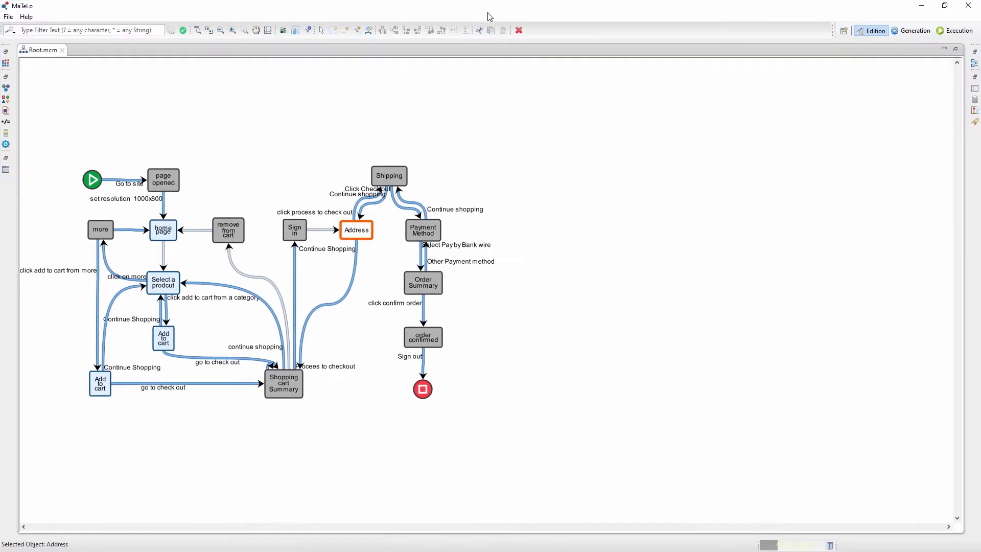
middle_click(356, 183)
left_click(557, 196)
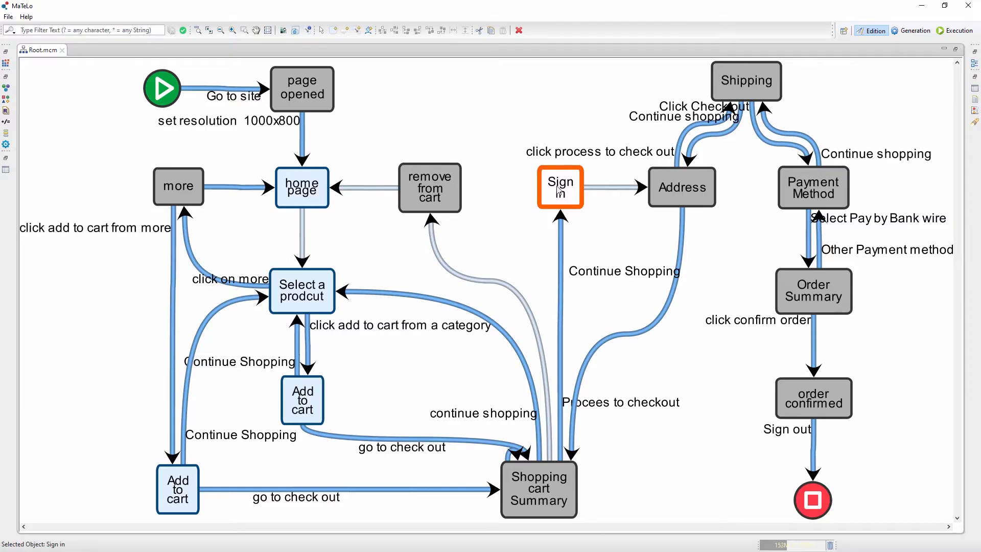
double_click(558, 190)
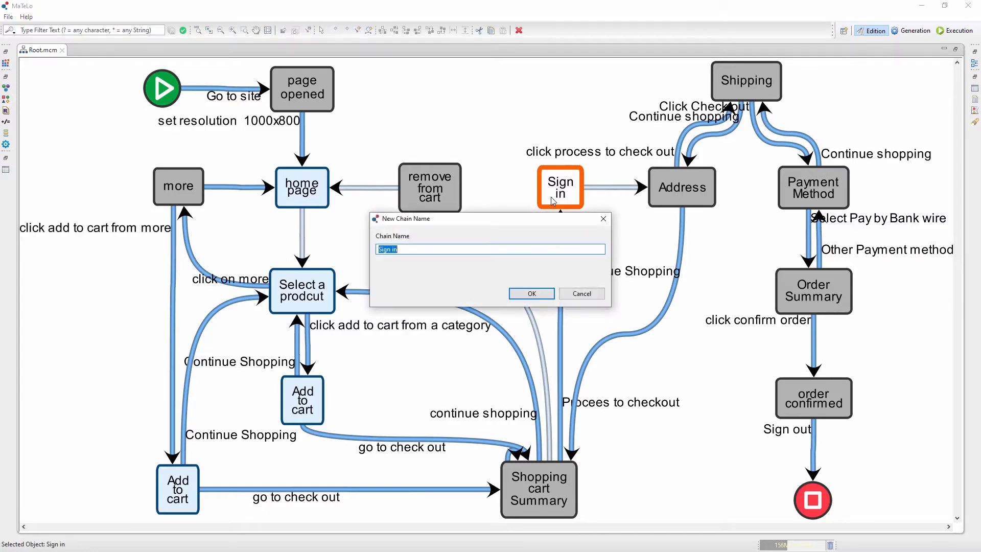
left_click(527, 295)
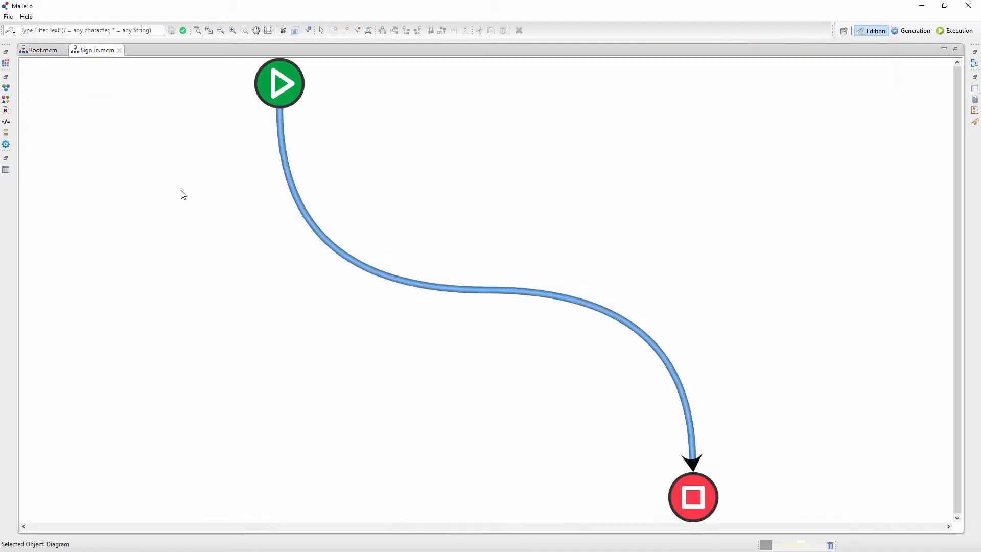
Add the states "Not logged in" and "already logged in" on either side of the Sign in chain.
right_click(182, 192)
left_click(211, 214)
left_click(112, 240)
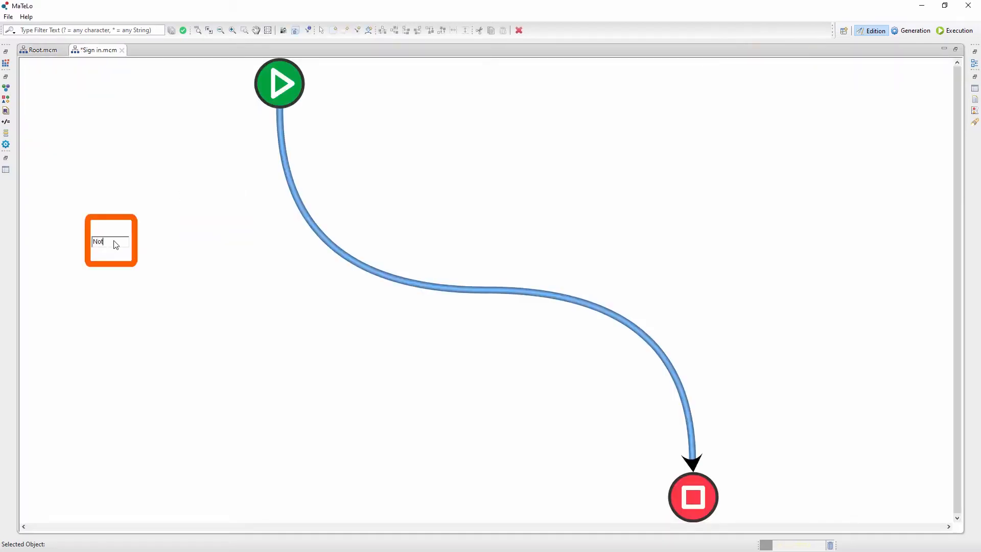
type("Not logged in")
key("Return")
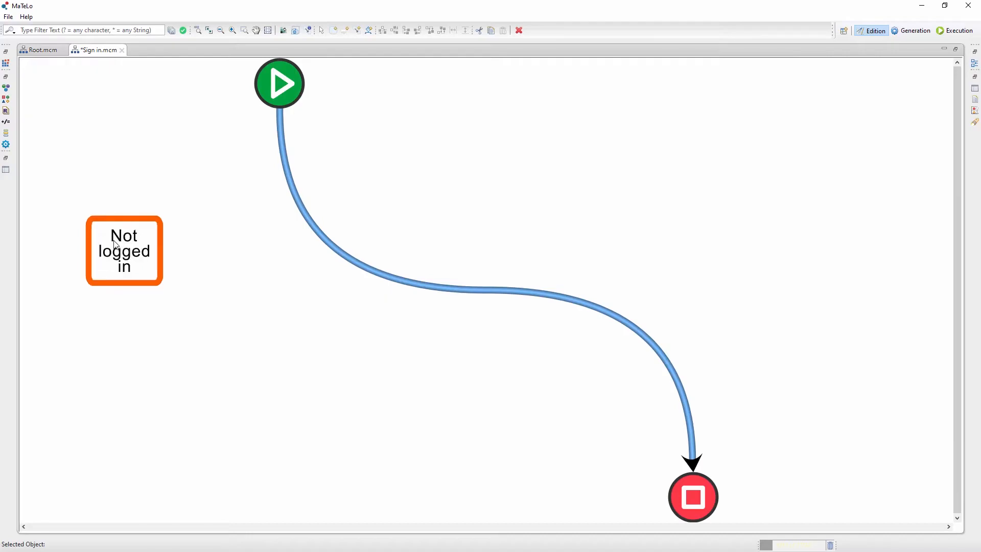
left_click(660, 244)
type("already logged in")
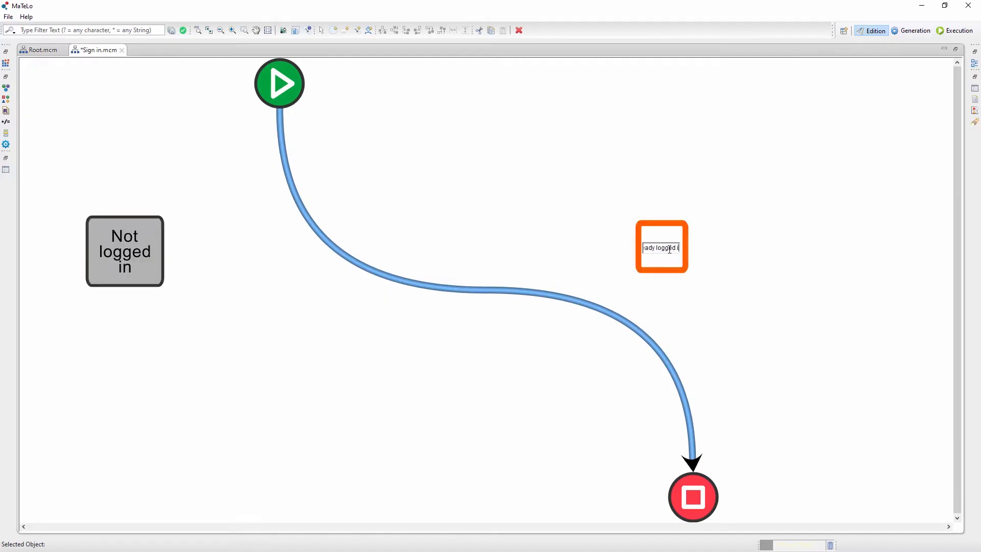
key("Return")
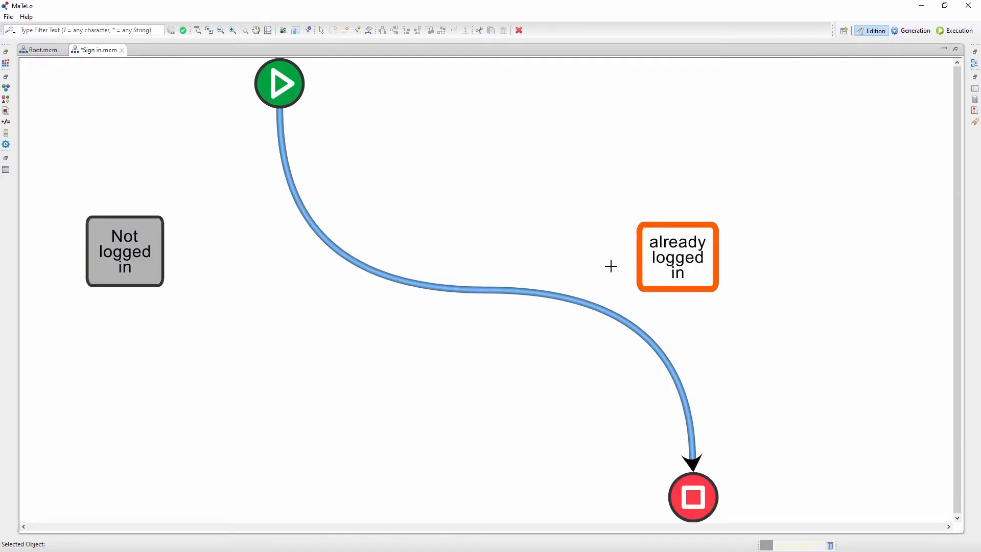
Add the states "Create an account" and "Your personal information" one below the other under "Not logged in".
scroll(611, 265, "down", 2)
left_click(219, 369)
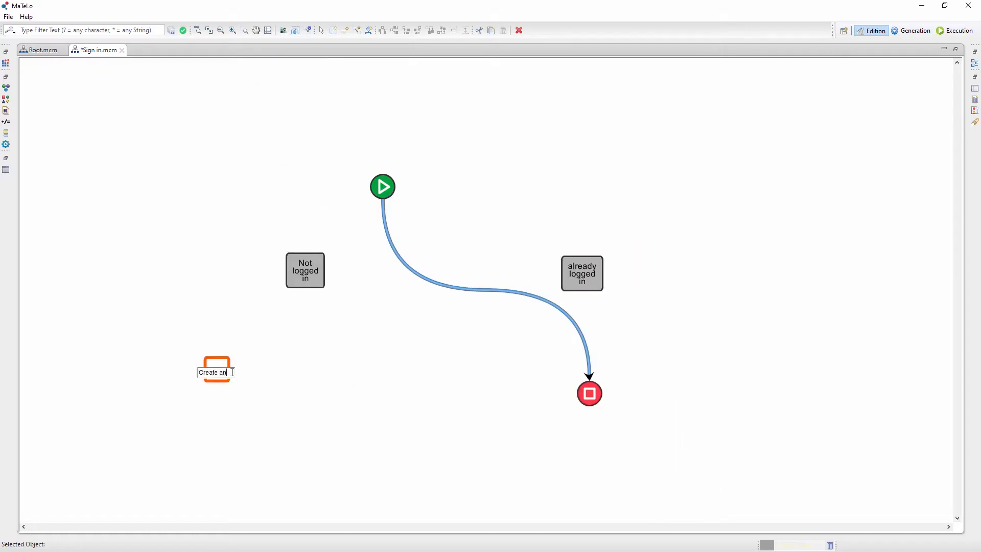
type("Create an account")
key("Return")
left_click(223, 470)
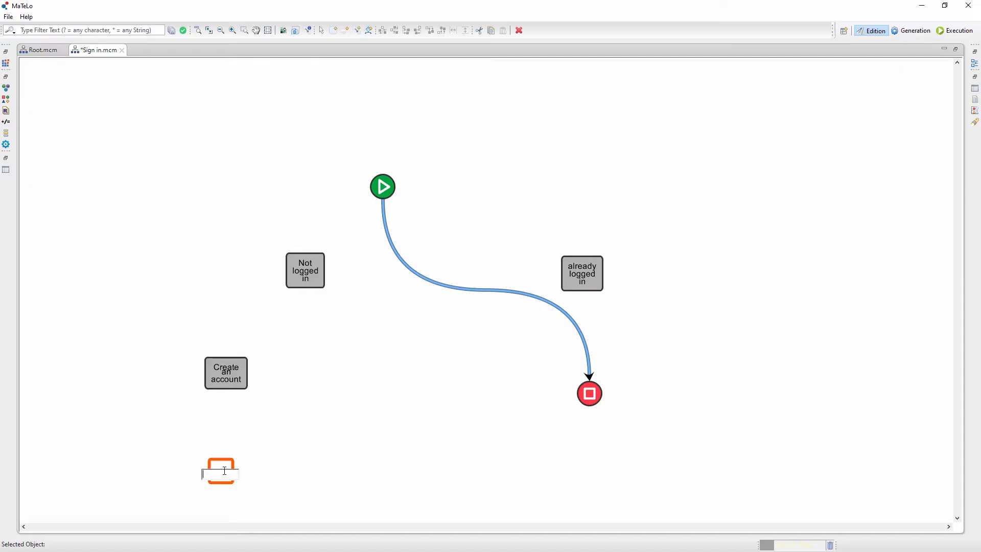
type("Your personal information")
key("Return")
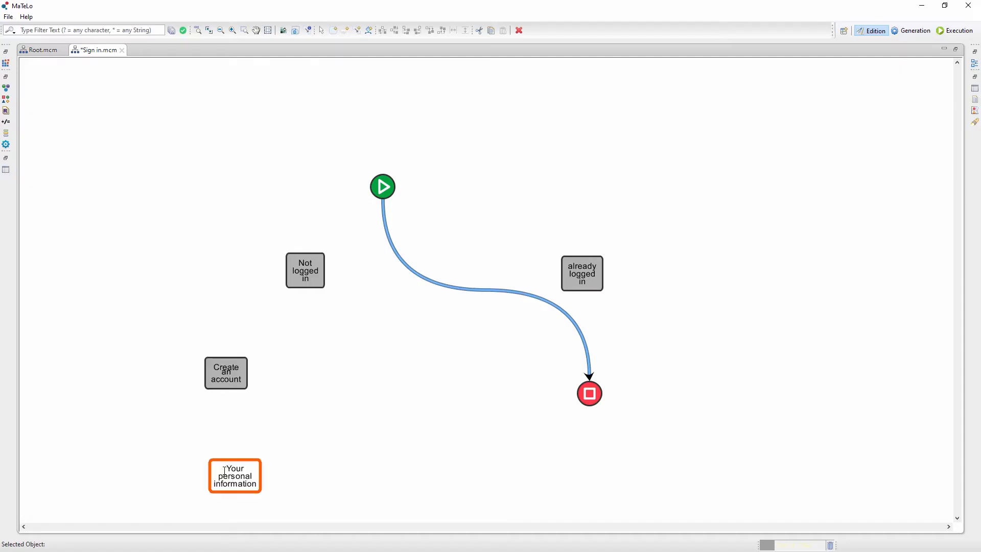
Delete the direct link between the start and end nodes and move the end node below the other states.
left_click(460, 291)
left_click(457, 291)
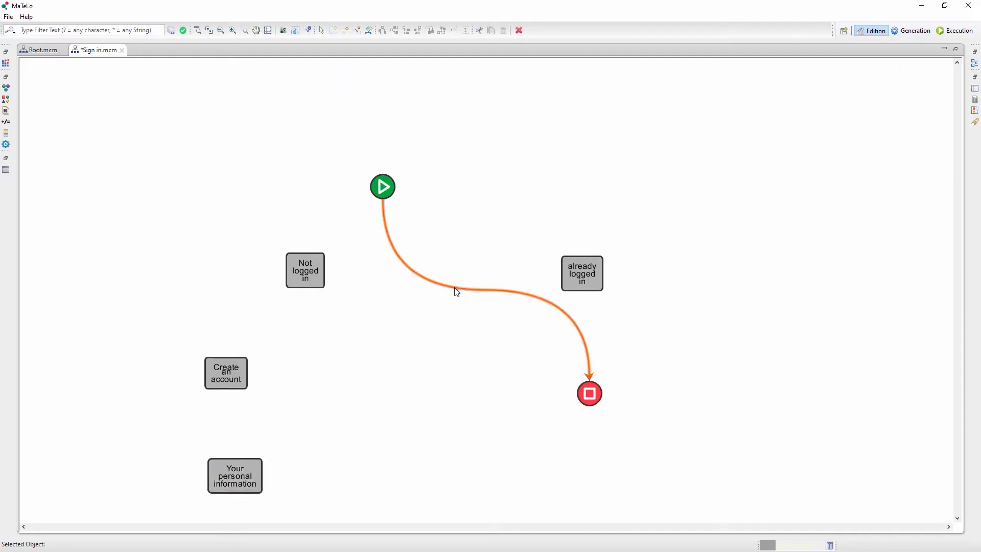
key("Delete")
scroll(458, 314, "down", 2)
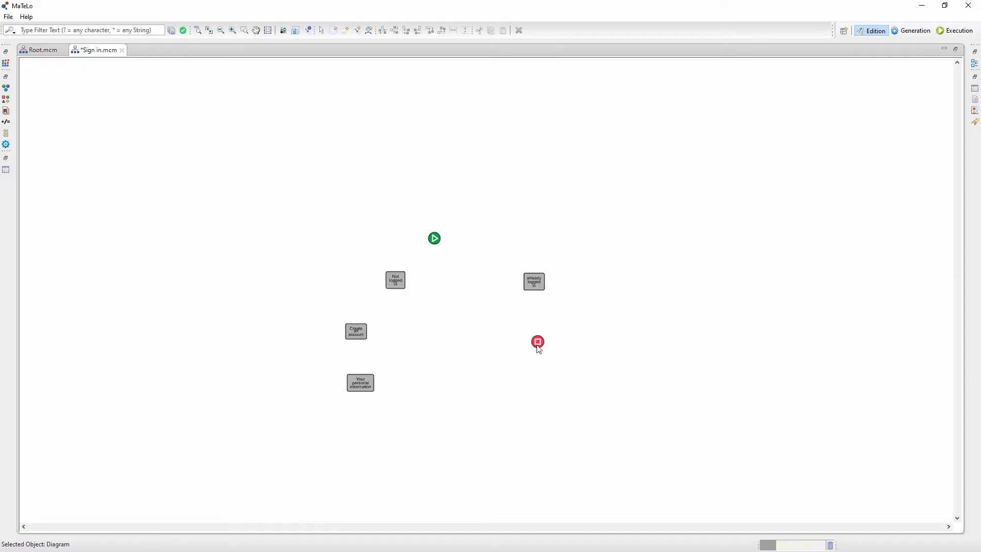
left_click_drag(538, 348, 473, 456)
scroll(471, 445, "up", 2)
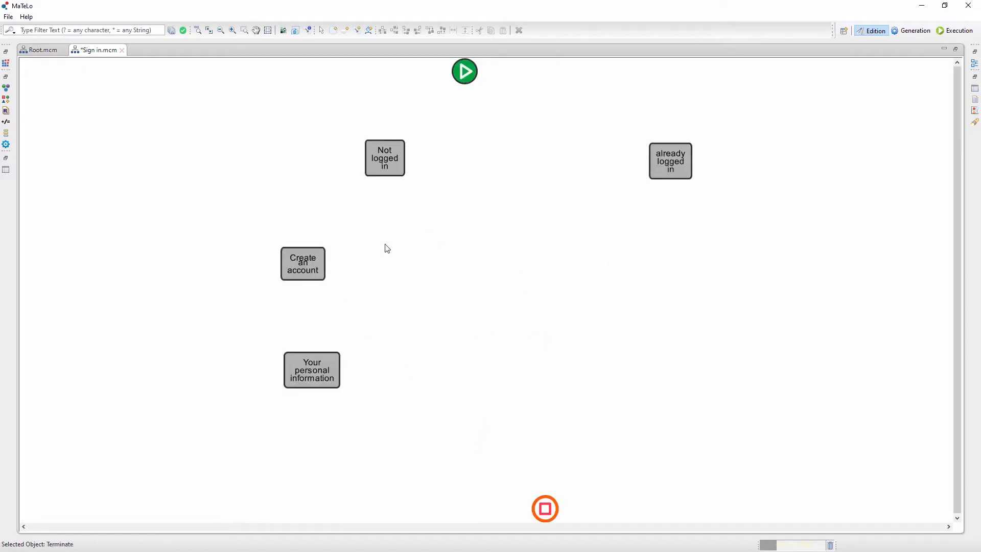
Add a condition from the start node to "already logged in" and redirect its Else branch to "Not logged in".
right_click(469, 146)
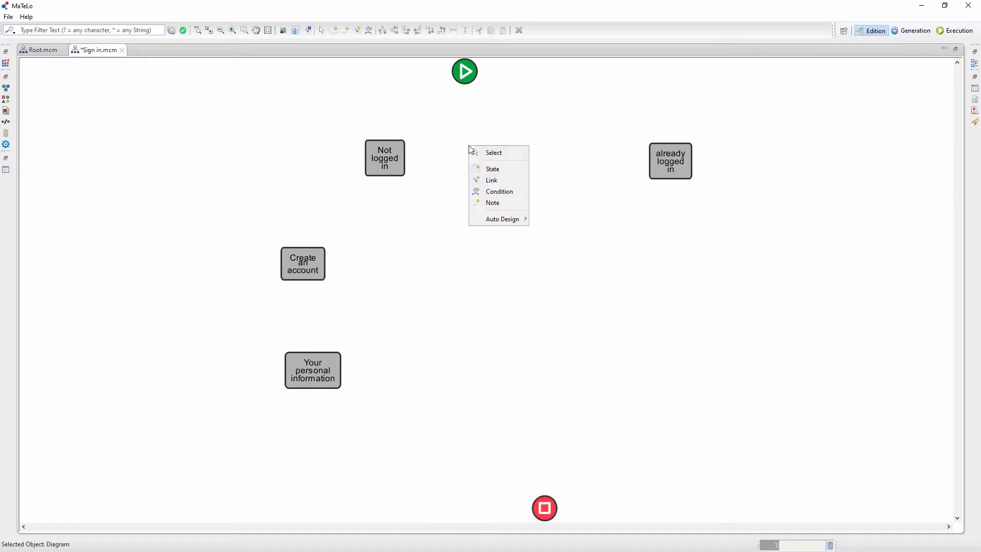
left_click(489, 191)
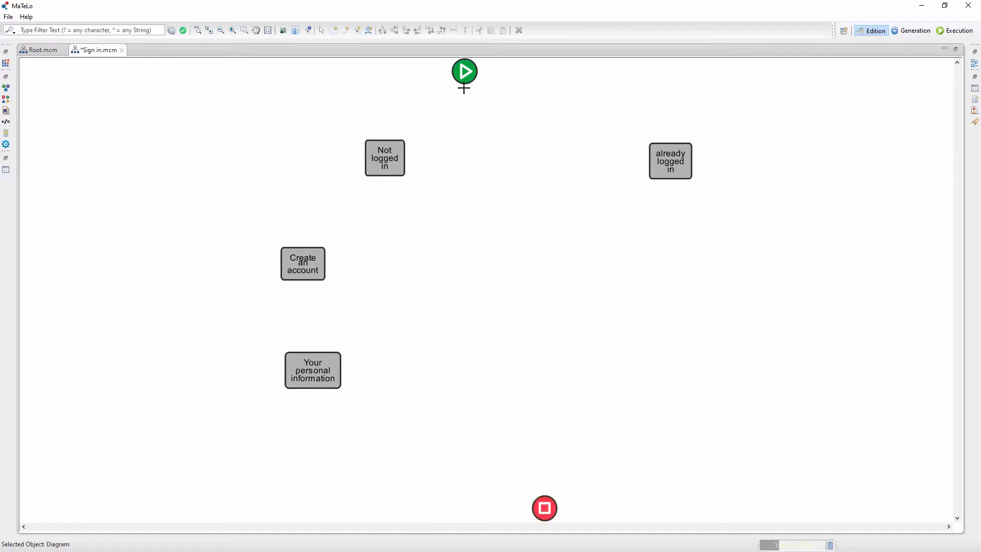
left_click(464, 81)
left_click(661, 161)
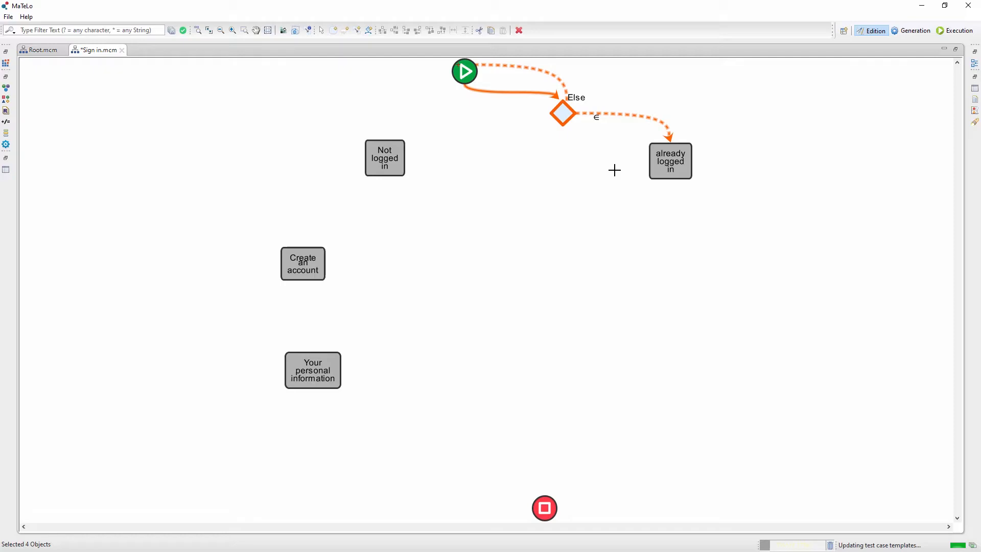
right_click(550, 145)
left_click(492, 65)
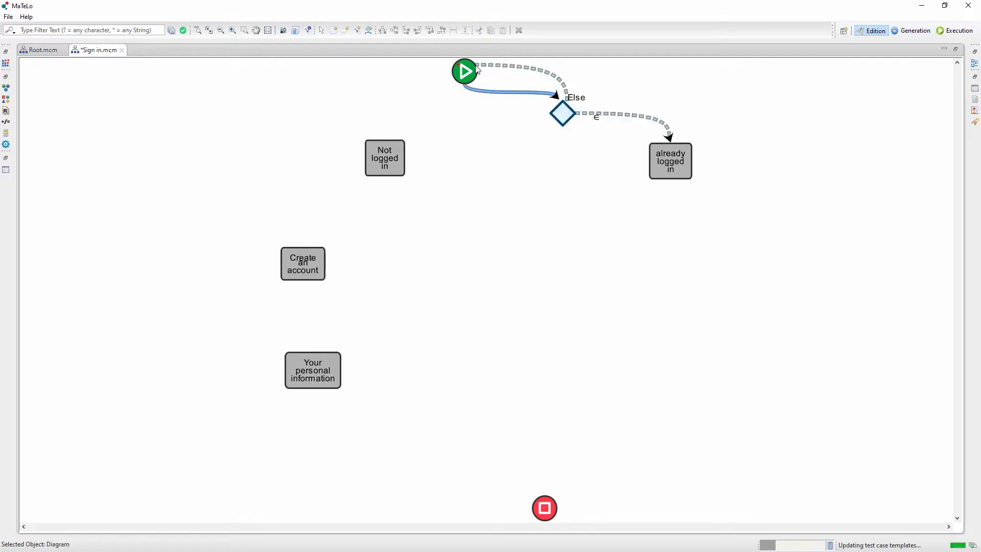
left_click_drag(487, 70, 399, 158)
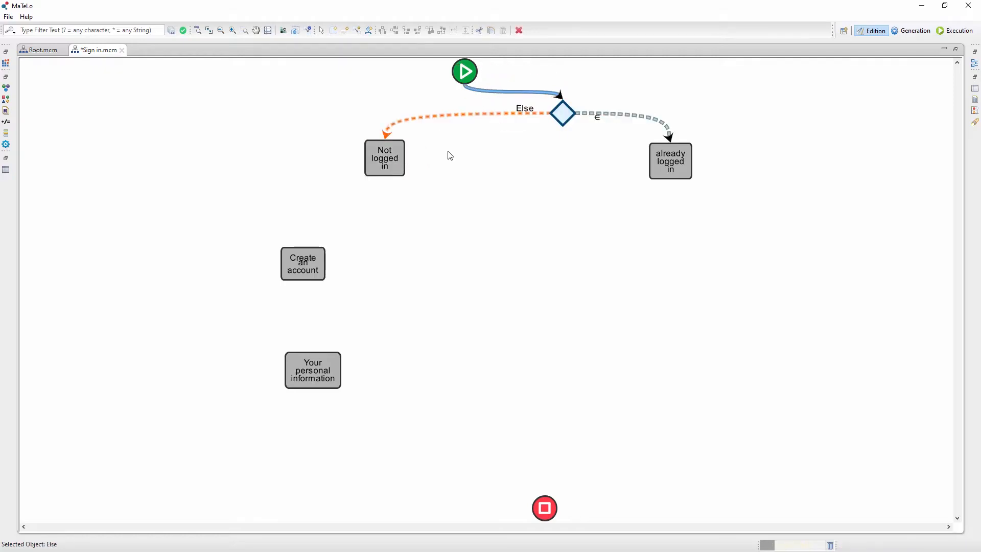
Align the start above the condition, then link "Not logged in", "Create an account", "Your personal information" and the end in sequence, and "already logged in" to the end.
left_click_drag(466, 77, 543, 68)
left_click_drag(563, 117, 536, 130)
left_click_drag(385, 159, 304, 264)
mouse_move(303, 264)
left_mouse_down()
mouse_move(313, 370)
mouse_move(545, 508)
left_mouse_up()
left_click_drag(671, 161, 544, 508)
left_click(313, 370)
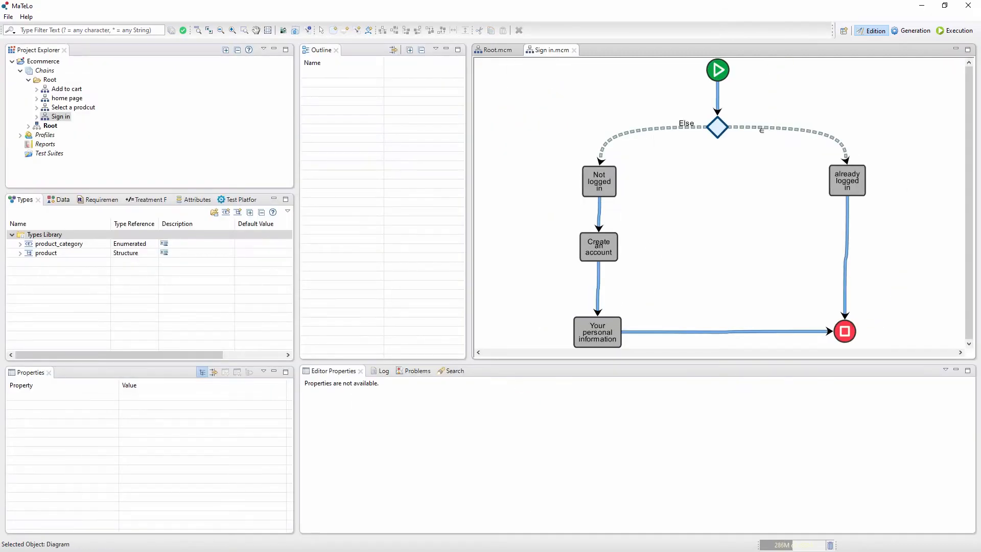
Select the condition node and create an enumerated type named "logged state" in the Types Library.
left_click(729, 129)
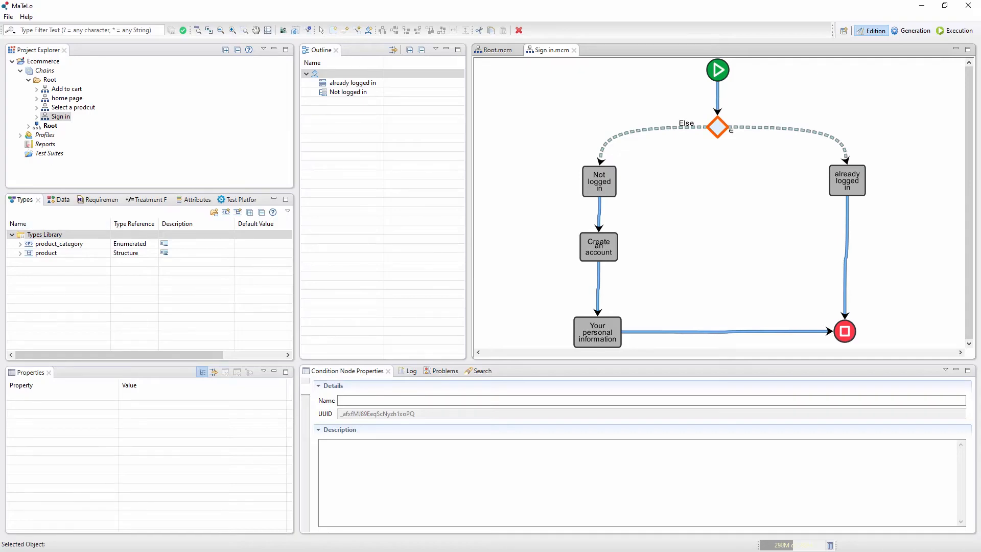
right_click(32, 235)
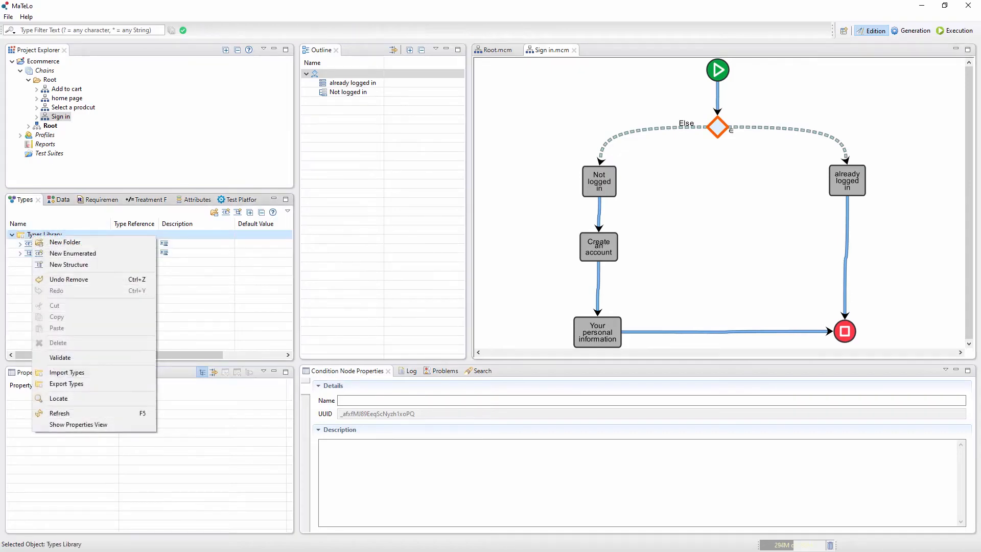
left_click(73, 253)
type("log")
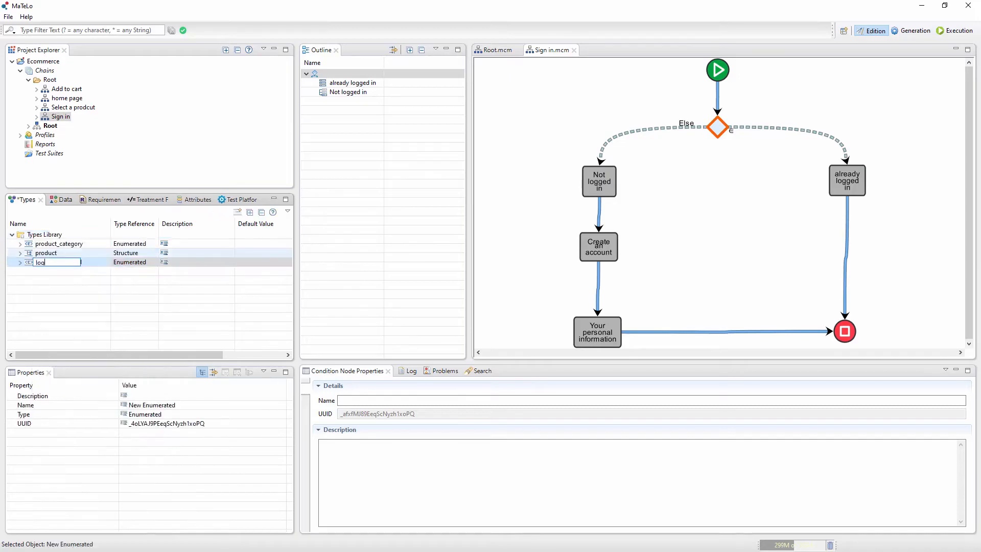
type("ged state")
key("Return")
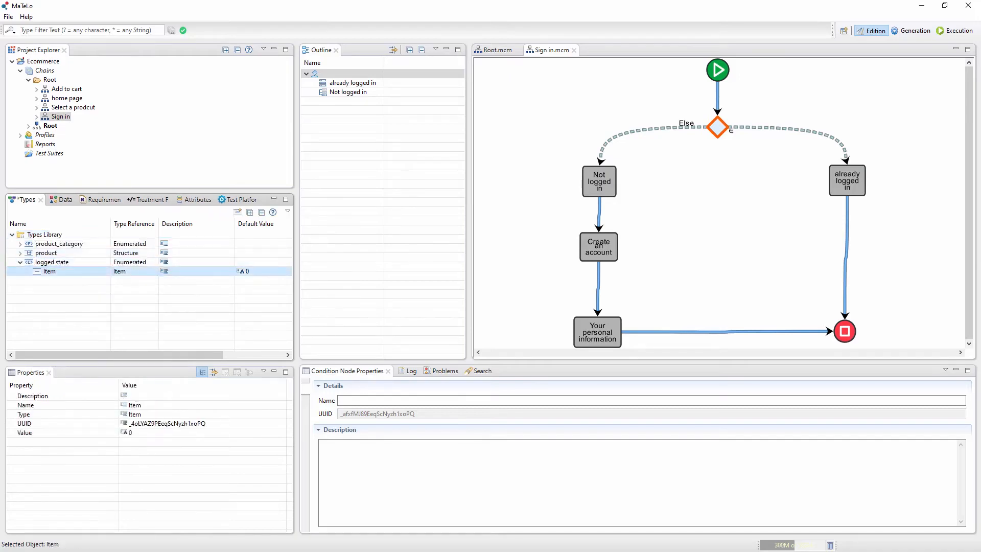
Define the items "Not logged" and "Logged" in the logged state type and create an input from the type.
type("Not logged")
key("Return")
left_click(249, 212)
type("Logg")
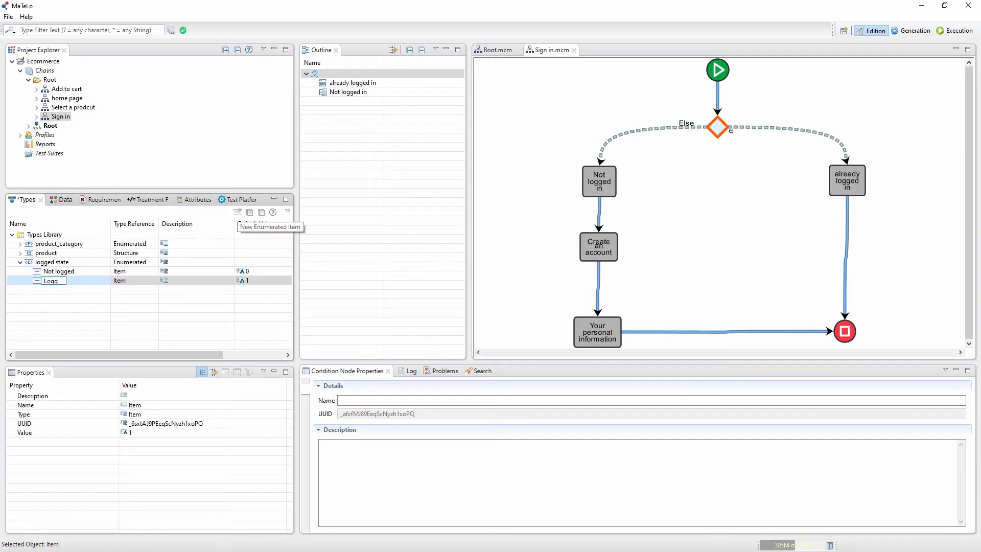
type("ed")
key("Return")
right_click(50, 264)
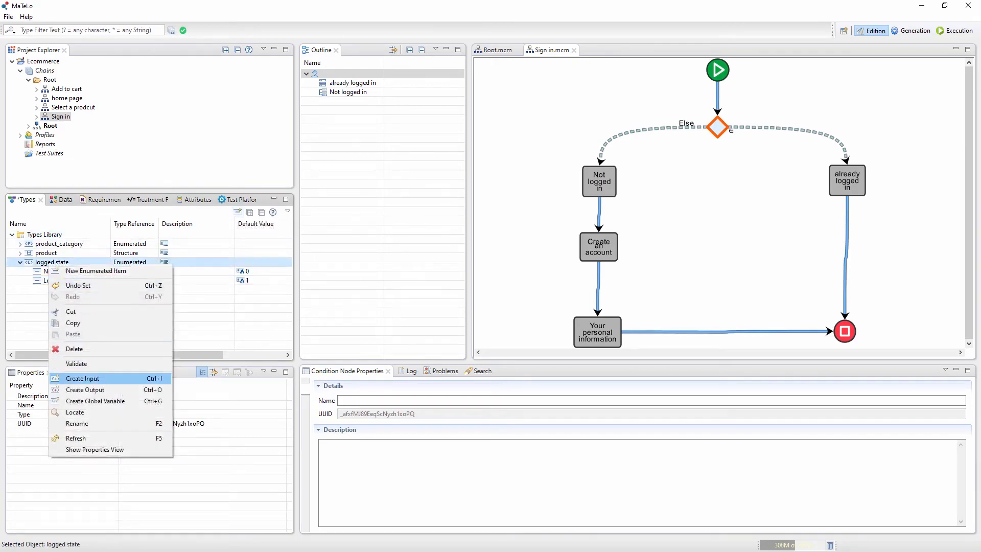
left_click(82, 378)
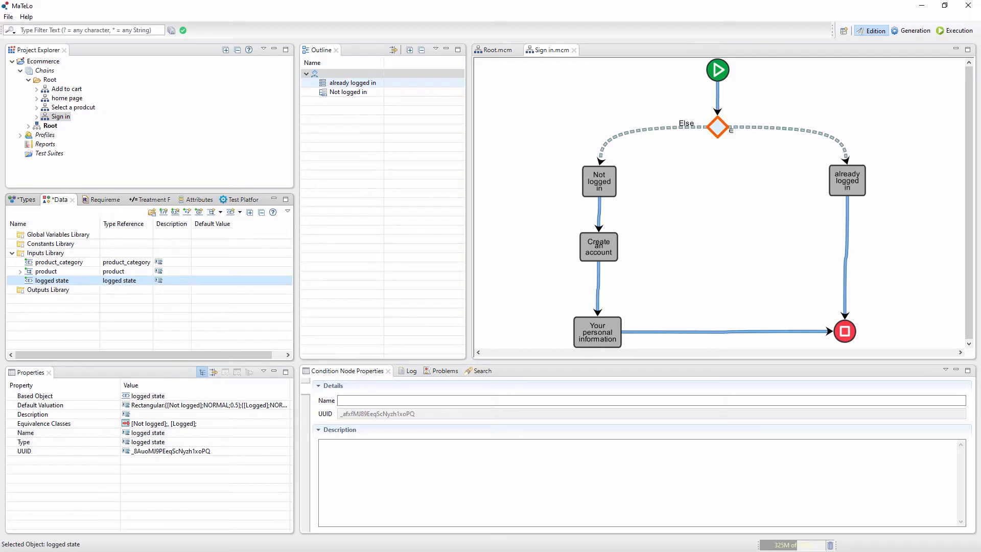
Set the condition's "already logged in" branch to evaluate the logged state input against the Logged equivalence class.
left_click(353, 82)
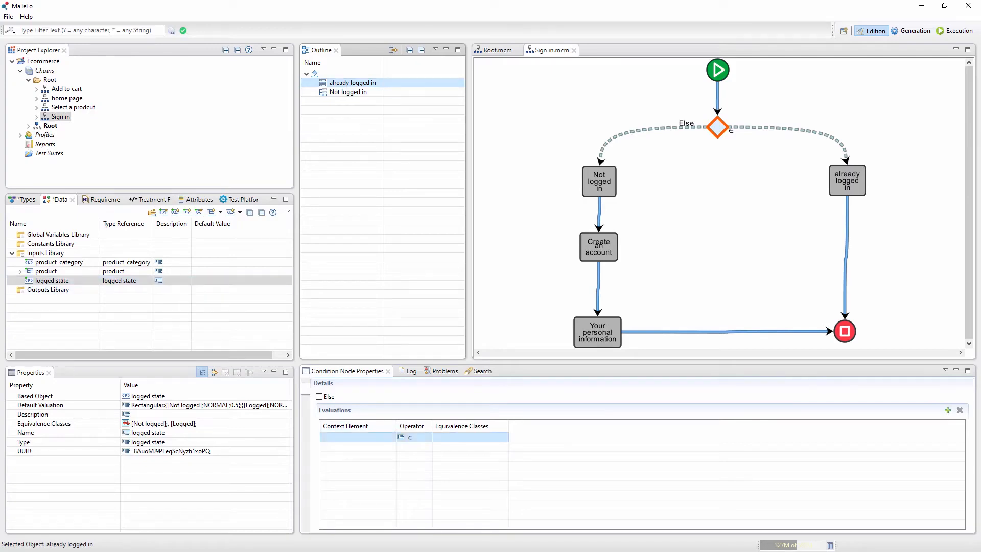
left_click(358, 437)
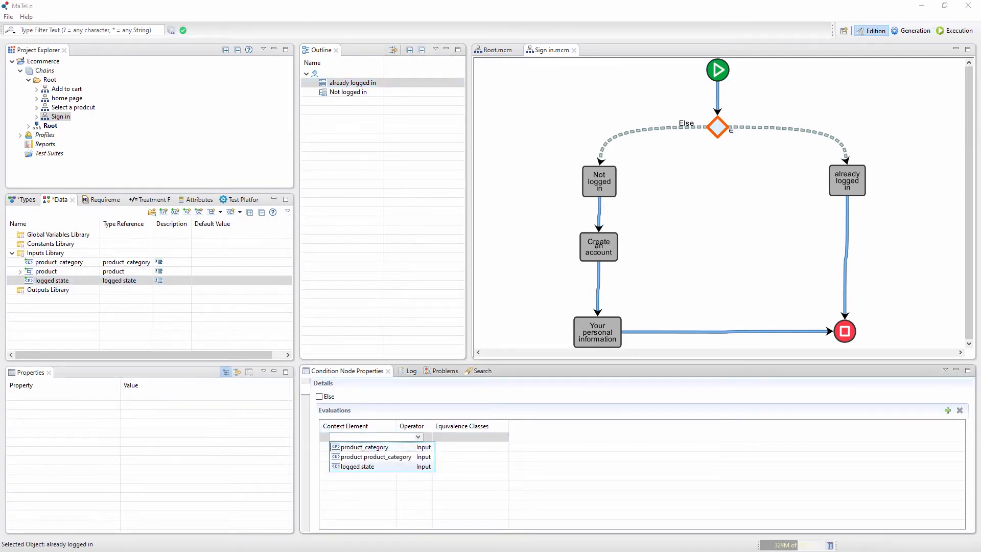
left_click(358, 466)
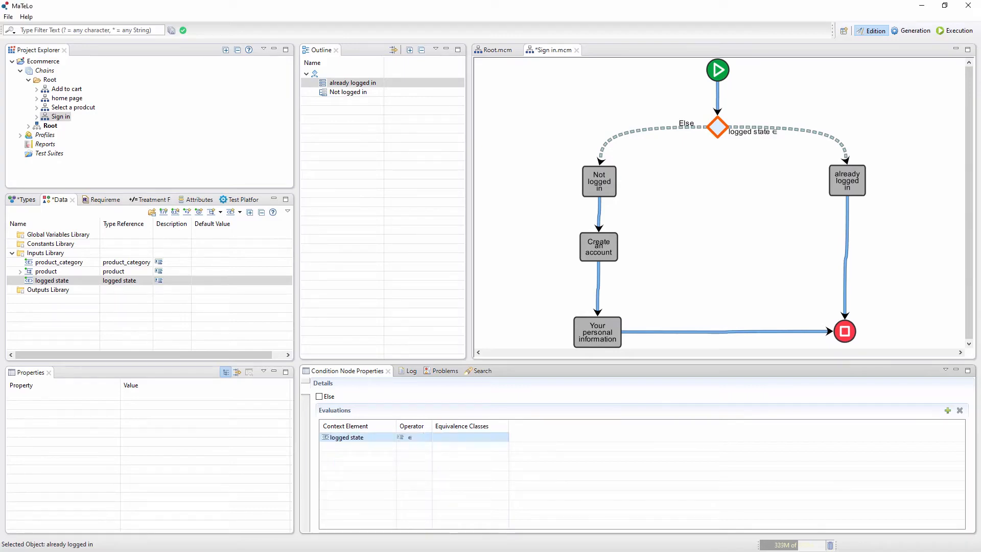
left_click(480, 438)
left_click(503, 437)
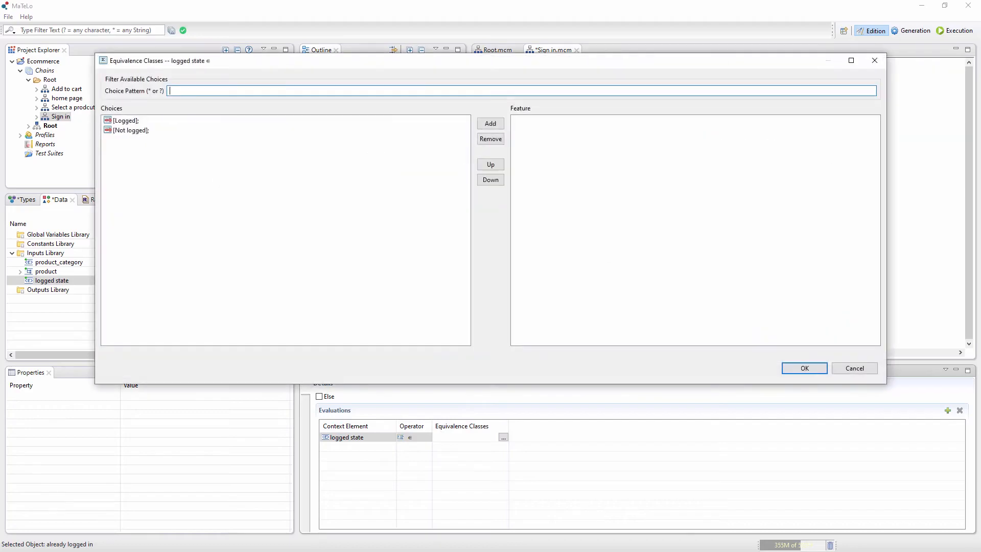
left_click_drag(333, 62, 341, 138)
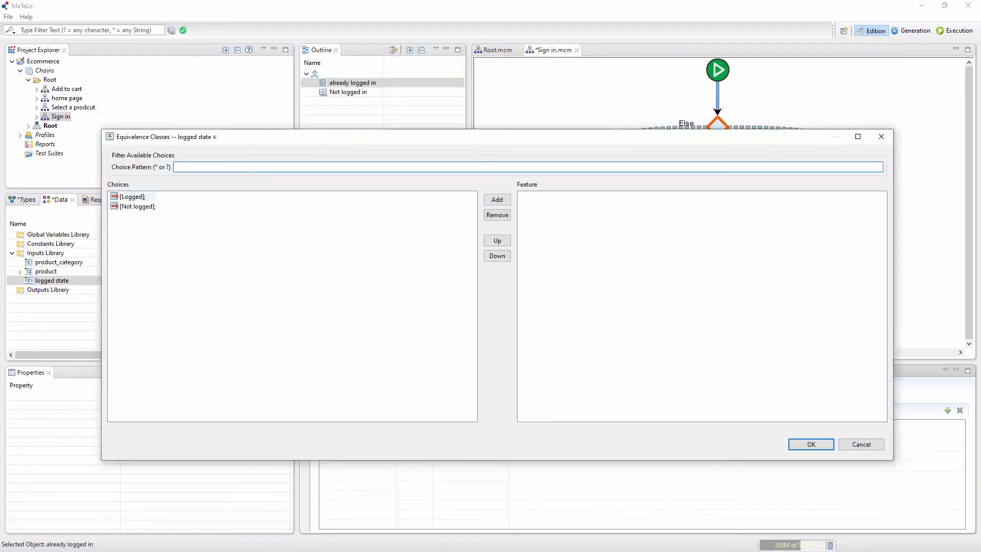
left_click(133, 196)
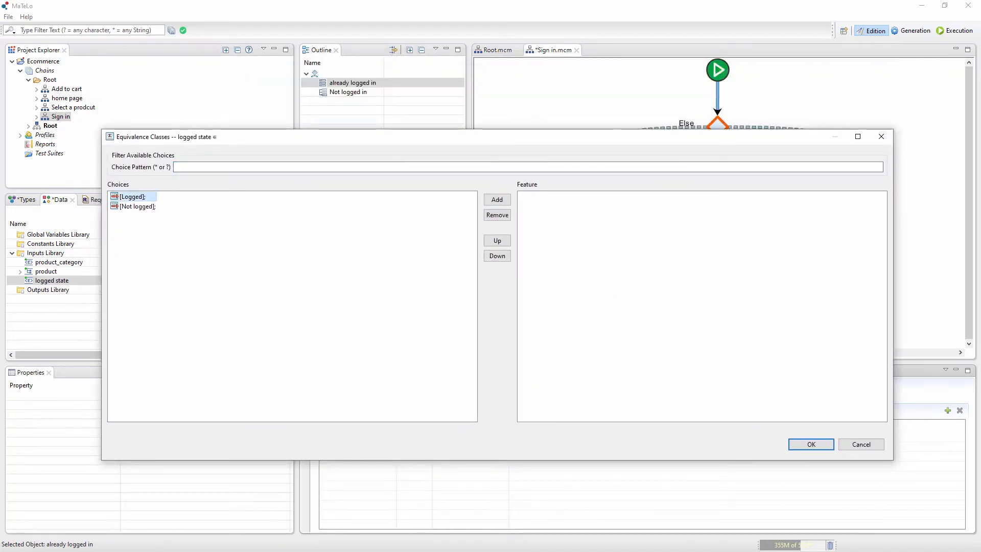
left_click(497, 200)
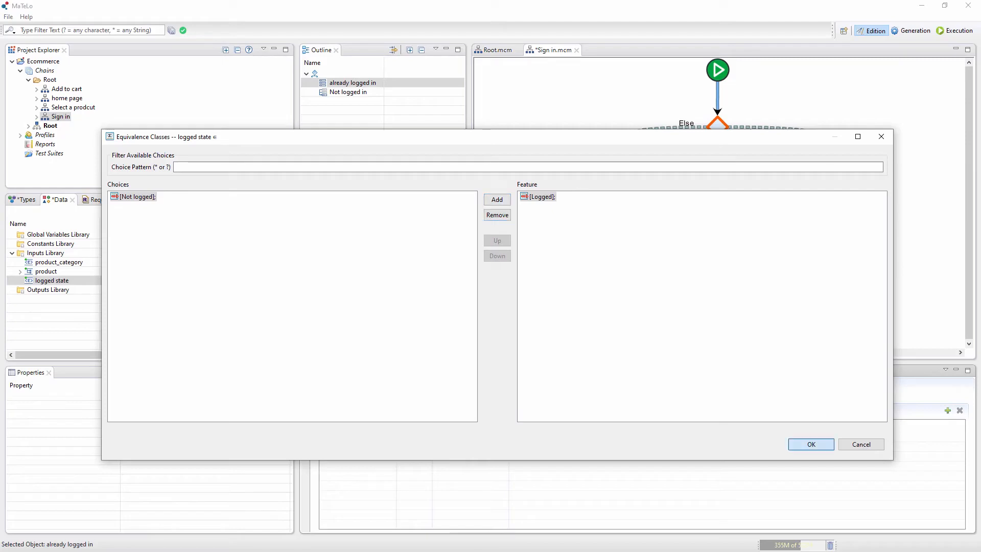
key("Return")
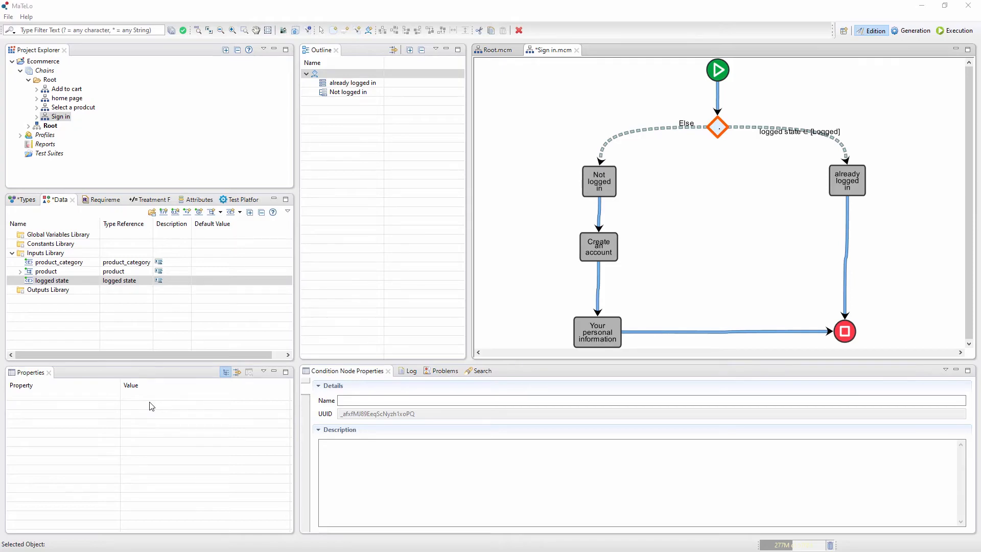
Return to the Root chain and create a sub-chain named Address from the Address state.
left_click(847, 181)
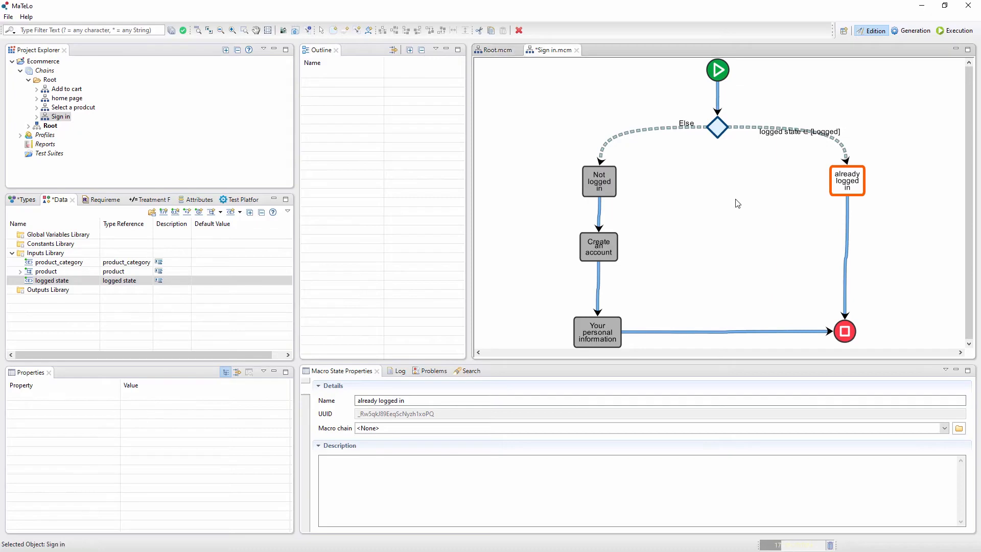
left_click(496, 50)
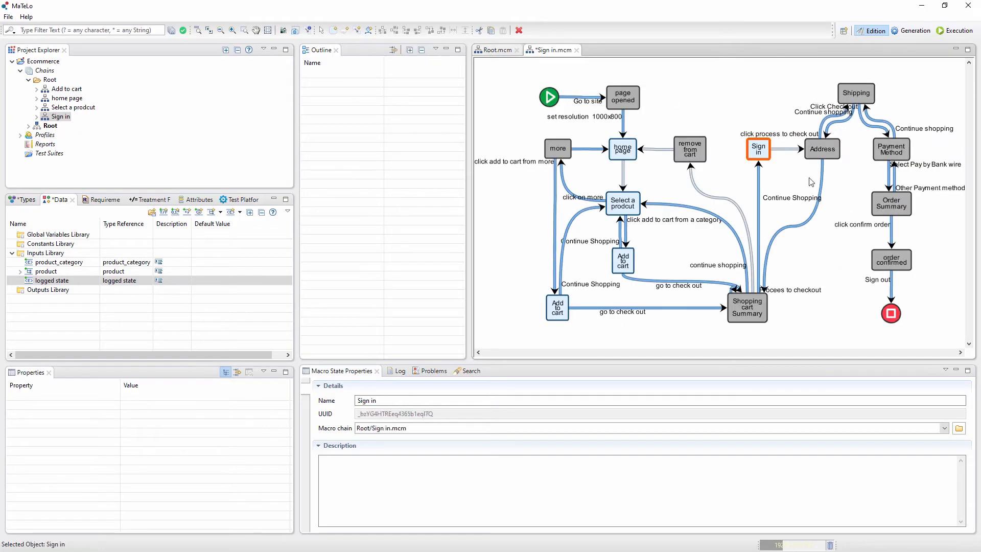
left_click(817, 150)
double_click(825, 152)
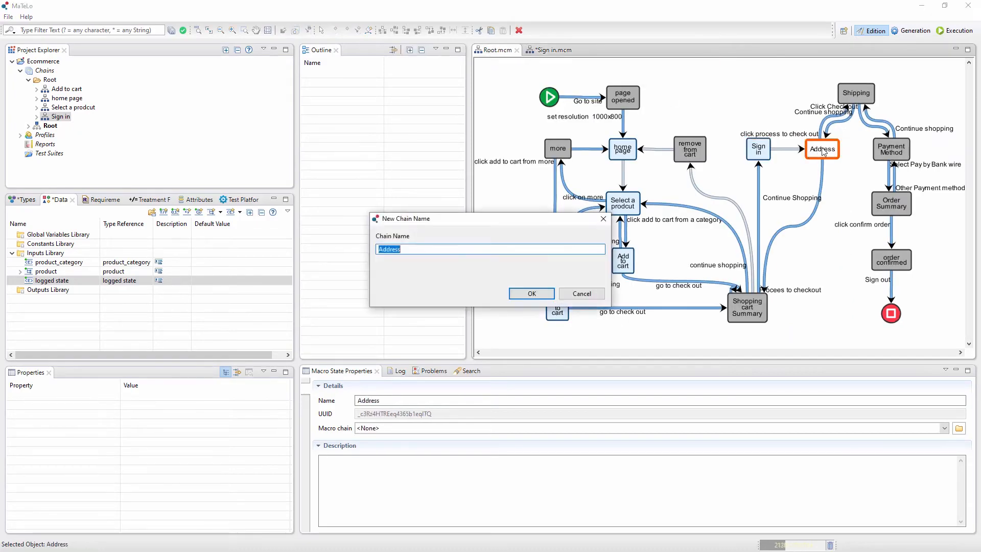
left_click(532, 295)
Add a state named "logged" on the left of the Address diagram and one named "Not logged" on the right.
right_click(505, 178)
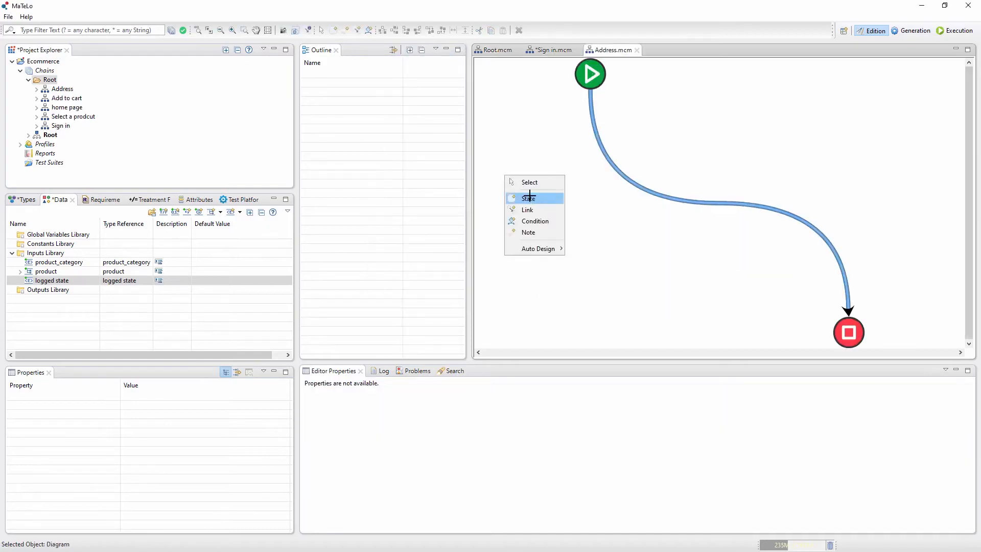
left_click(528, 198)
left_click(496, 177)
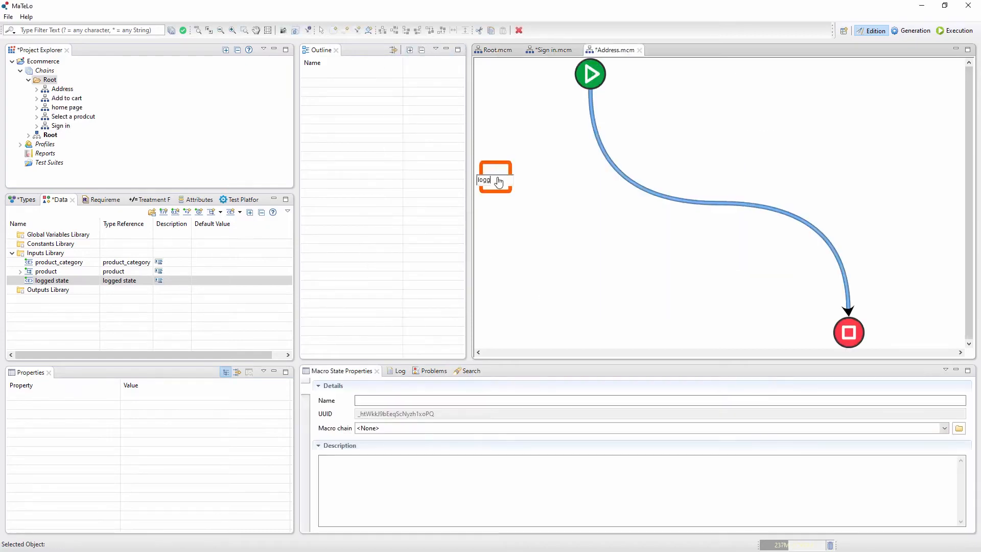
type("logged")
key("Return")
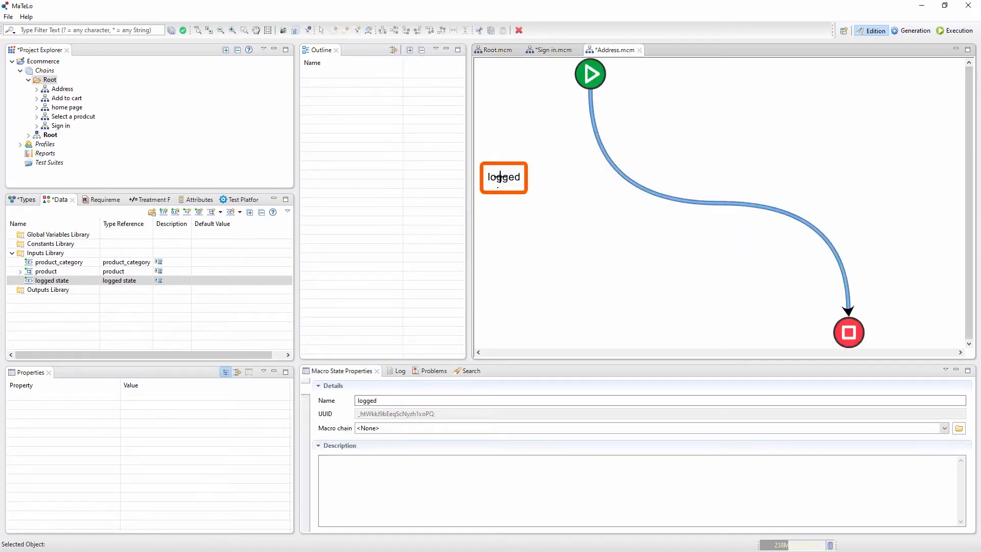
left_click(825, 173)
type("Not logged")
key("Return")
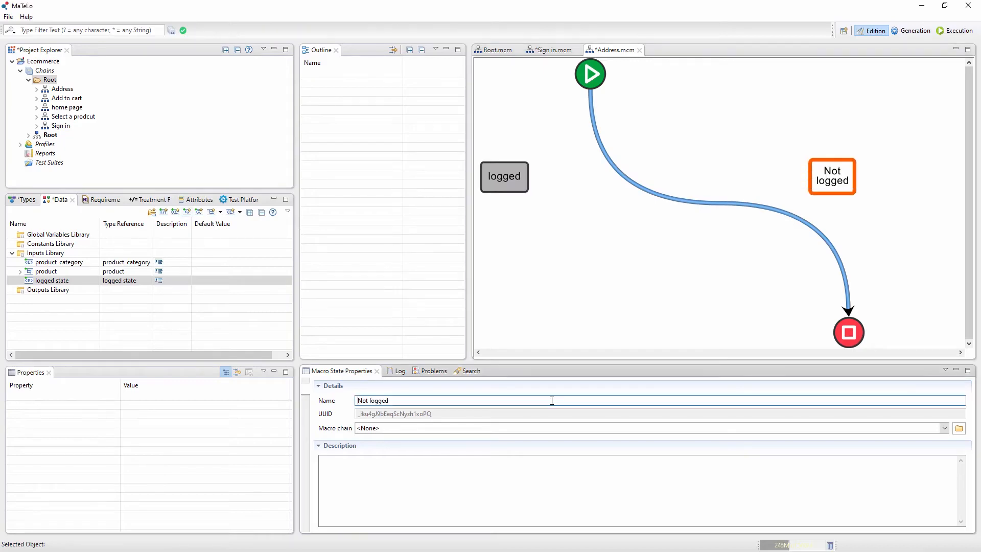
Add the state "Address confirmation" below "logged" and the state "New address" below "Not logged".
left_click(496, 264)
type("Addres")
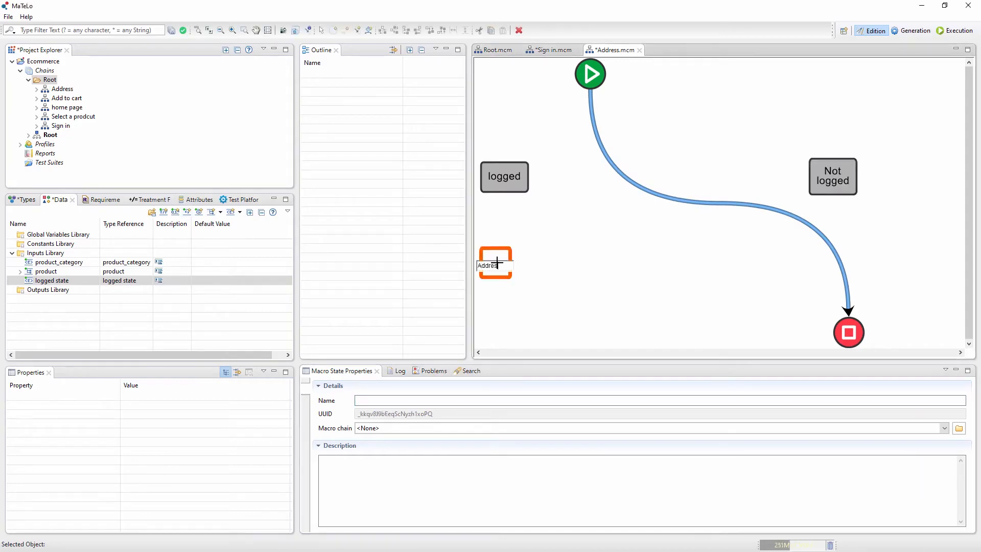
type("s confirmation")
key("Return")
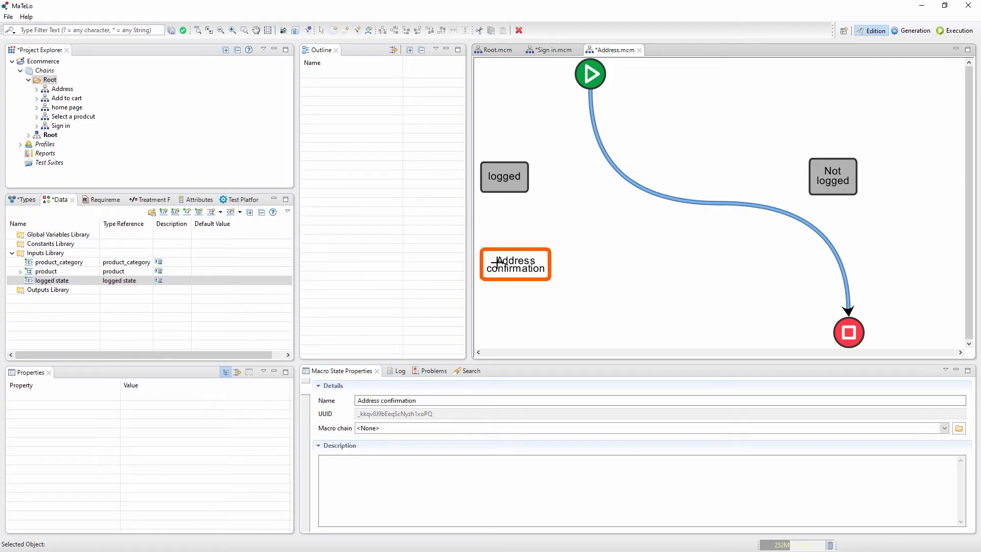
left_click(821, 262)
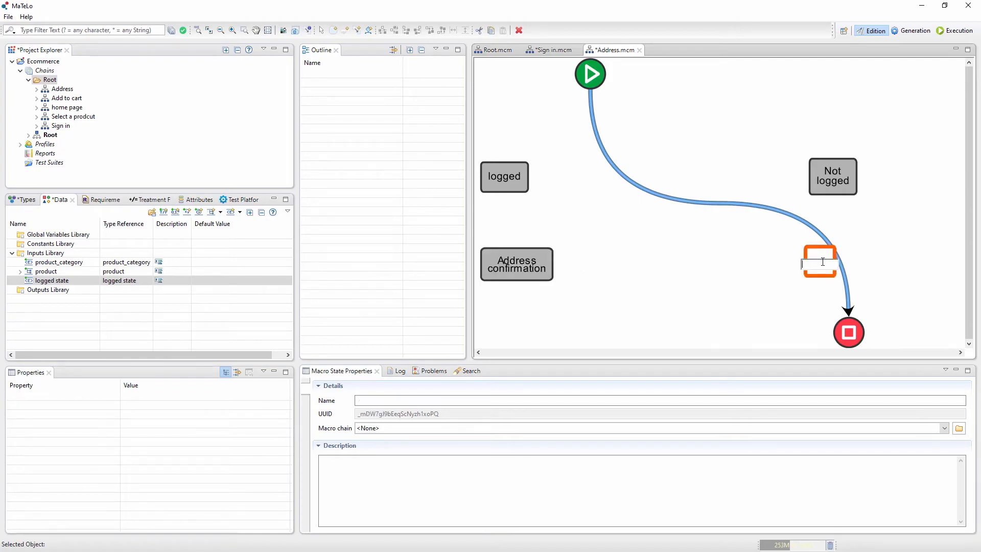
type("New address")
key("Return")
Replace the direct start-to-end link with a condition from the start to "Not logged", redirecting its Else branch to "logged".
left_click(613, 171)
left_click(593, 81)
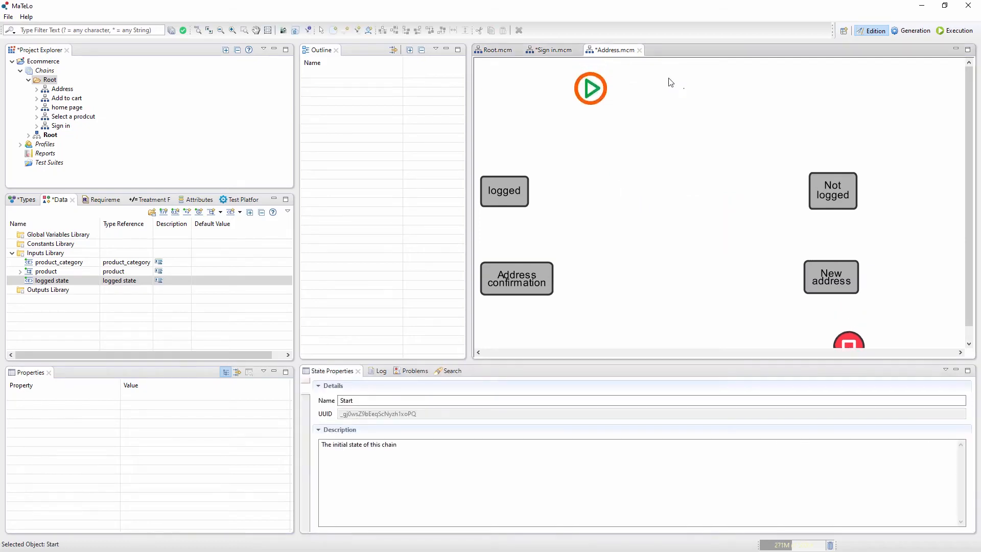
left_click_drag(668, 79, 835, 196)
right_click(663, 114)
left_click(694, 157)
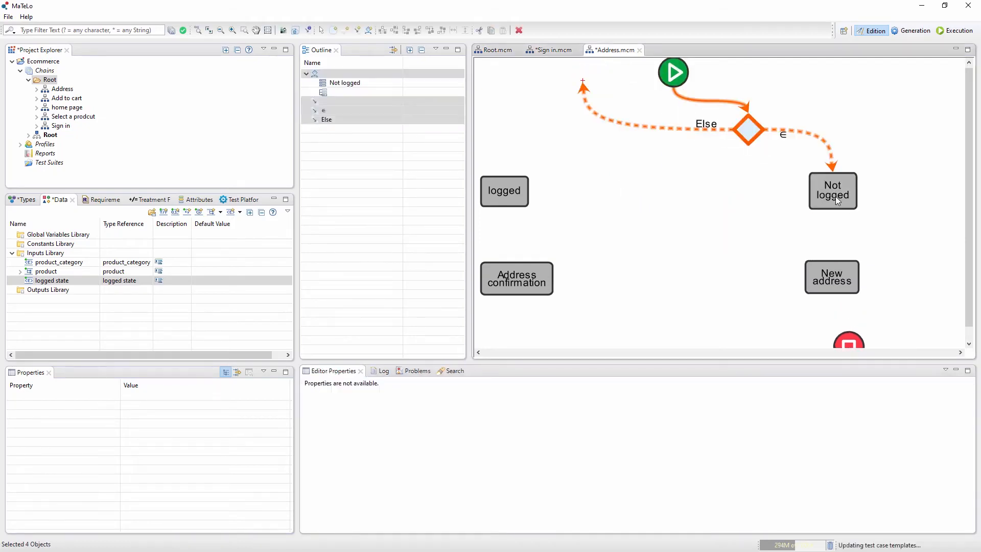
right_click(689, 173)
left_click(584, 90)
left_click_drag(583, 86, 520, 191)
left_click_drag(745, 129, 669, 132)
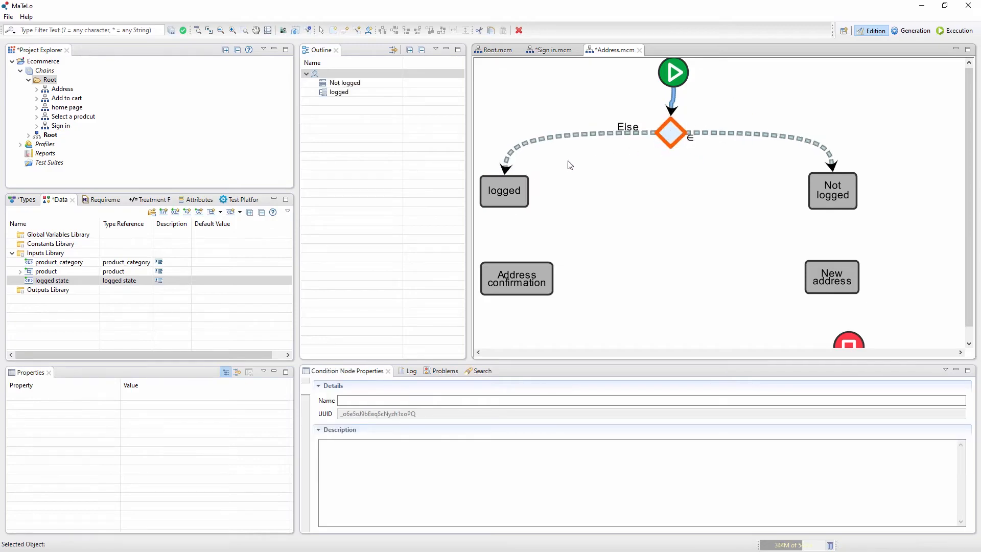
Set the condition's "Not logged" branch to evaluate the logged state input against the Not logged equivalence class.
left_click(339, 84)
left_click(385, 438)
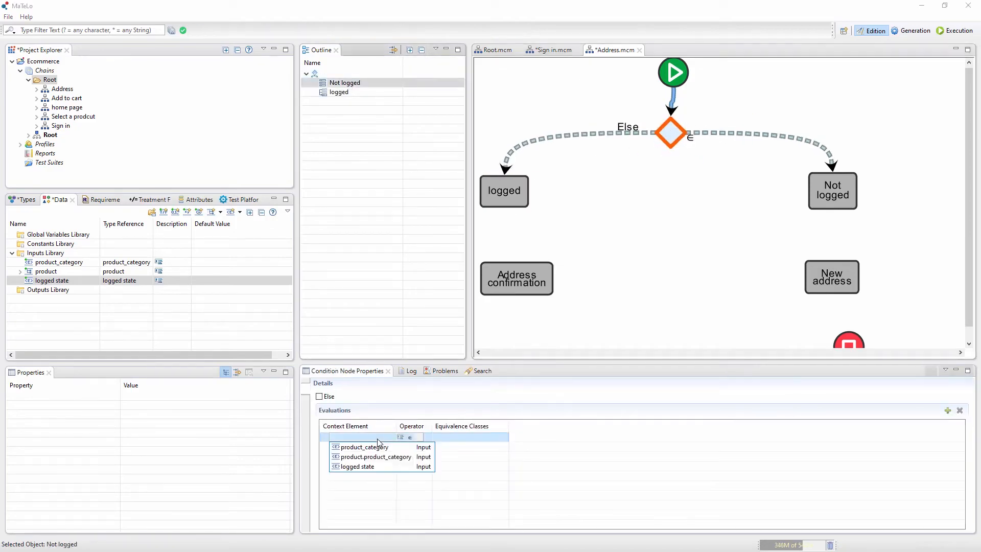
left_click(368, 467)
left_click(503, 437)
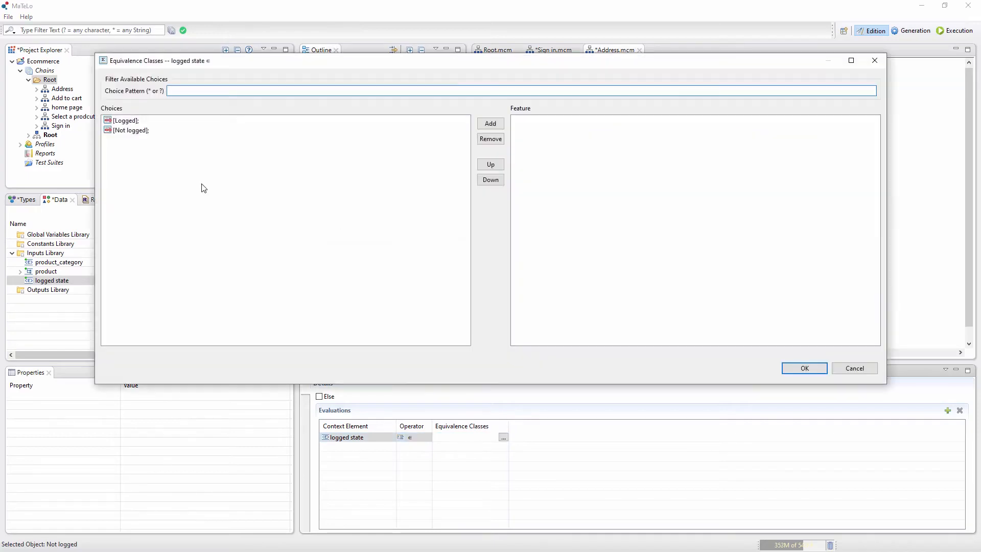
double_click(134, 132)
left_click(801, 367)
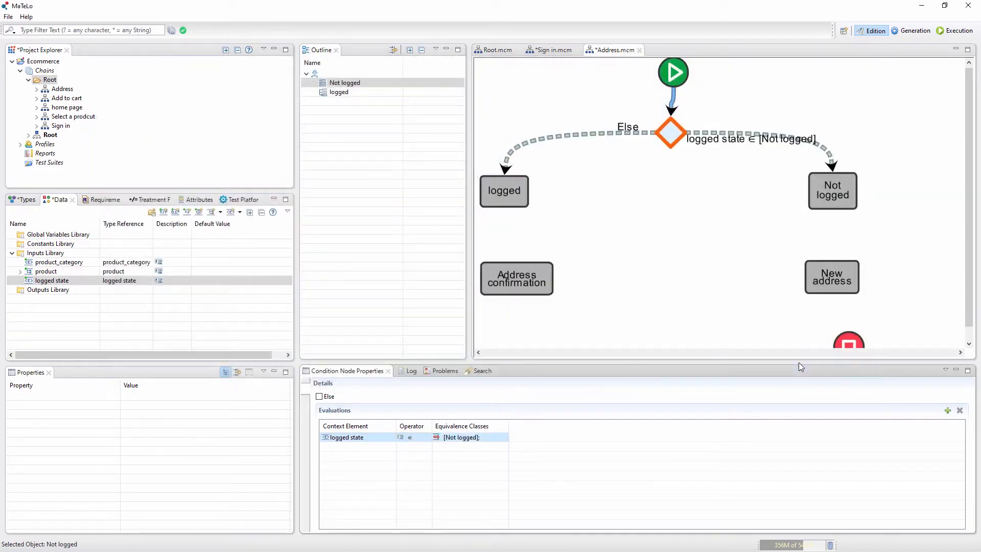
Link "logged" to "Address confirmation" and "Not logged" to "New address".
left_click(660, 270)
right_click(600, 244)
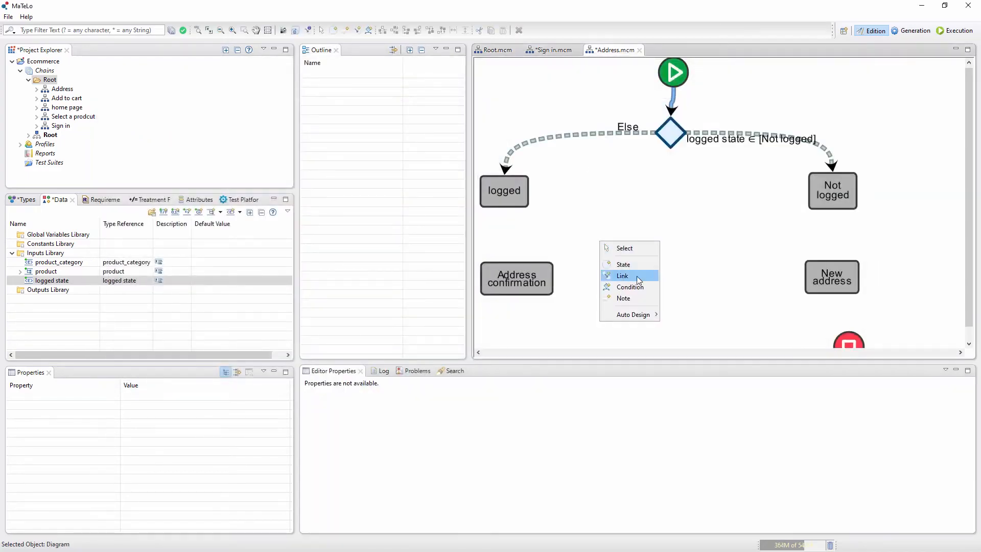
left_click(637, 276)
left_click(515, 197)
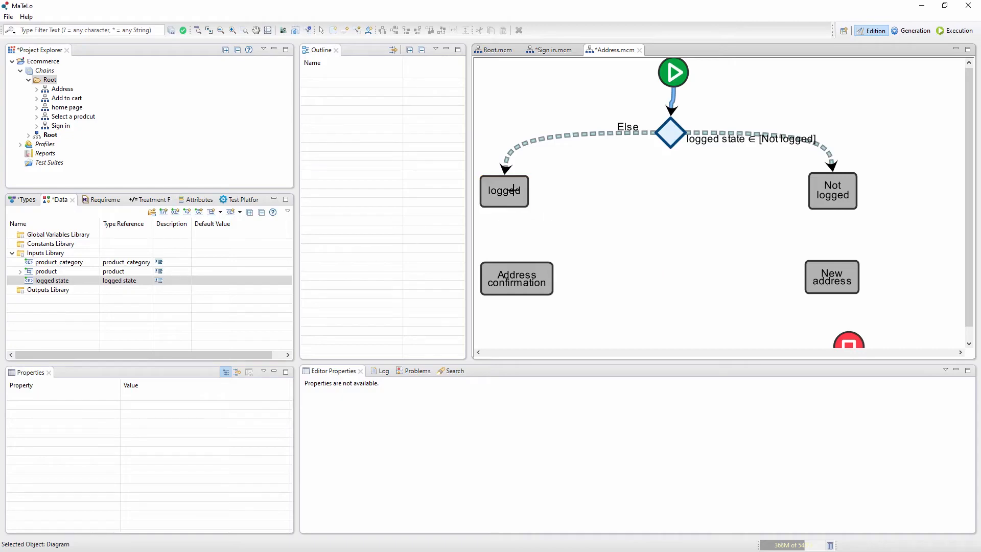
left_click(520, 268)
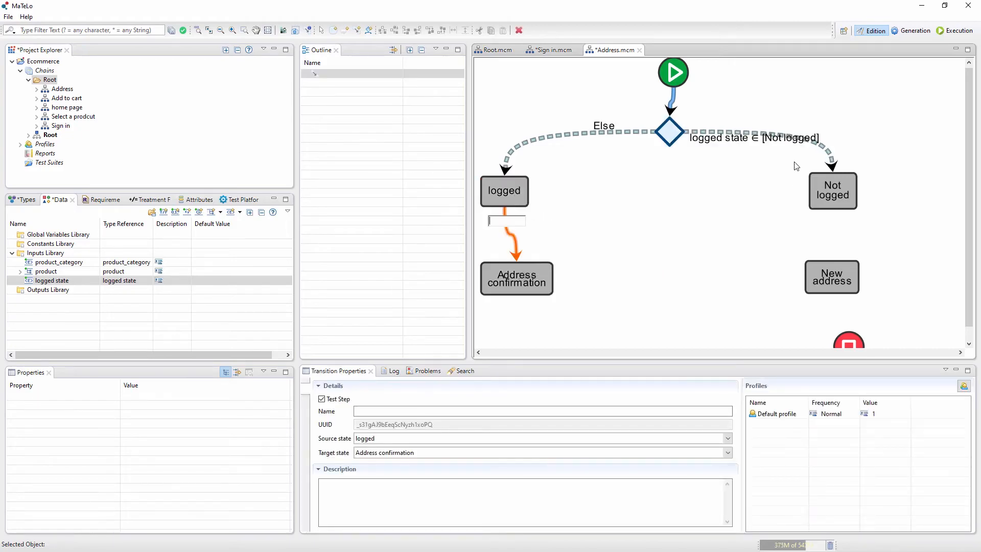
left_click(832, 185)
left_click(836, 269)
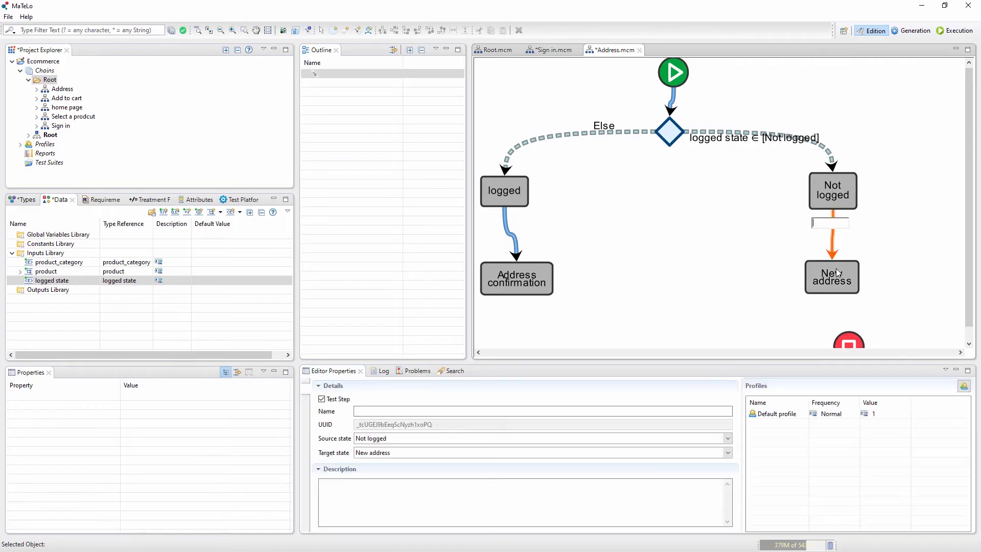
Link "New address" to "Address confirmation" and add a return link named "Add new address".
left_click(838, 277)
left_click(837, 274)
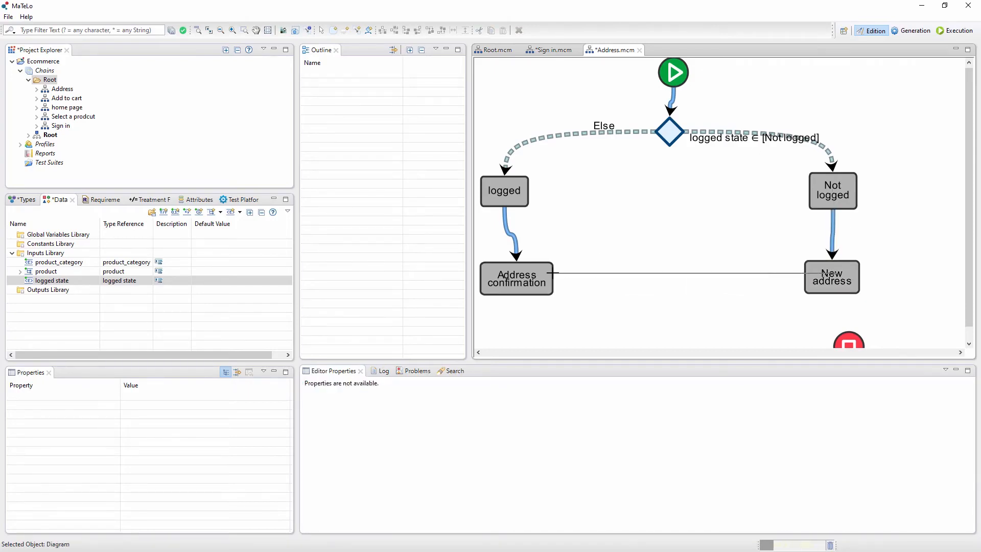
left_click(546, 276)
left_click(545, 272)
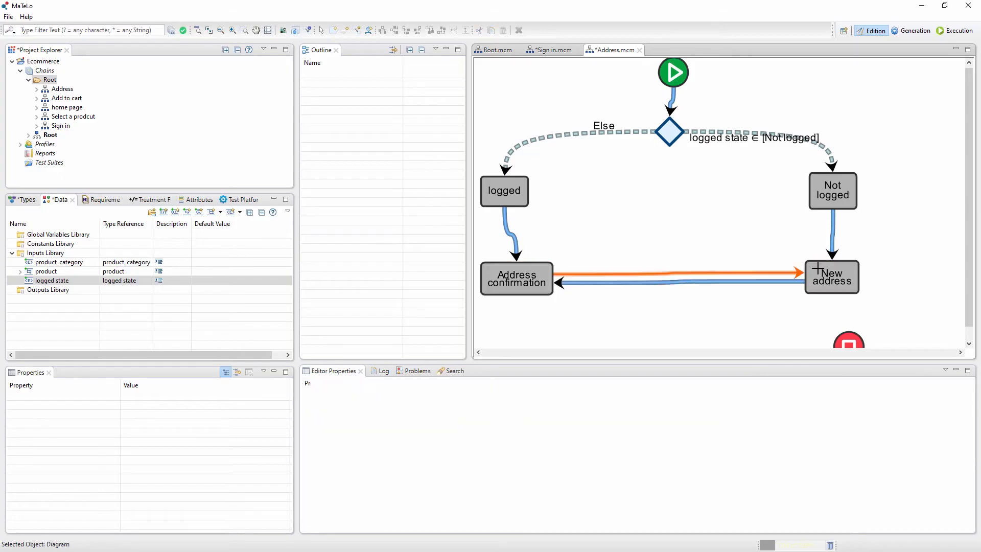
left_click(771, 275)
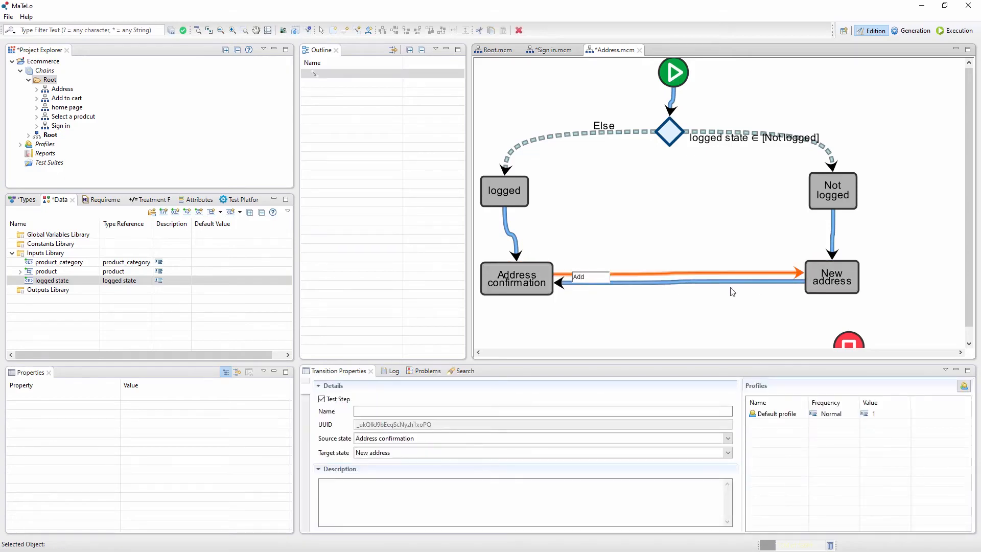
type("Add confo")
type("new address")
left_click(732, 290)
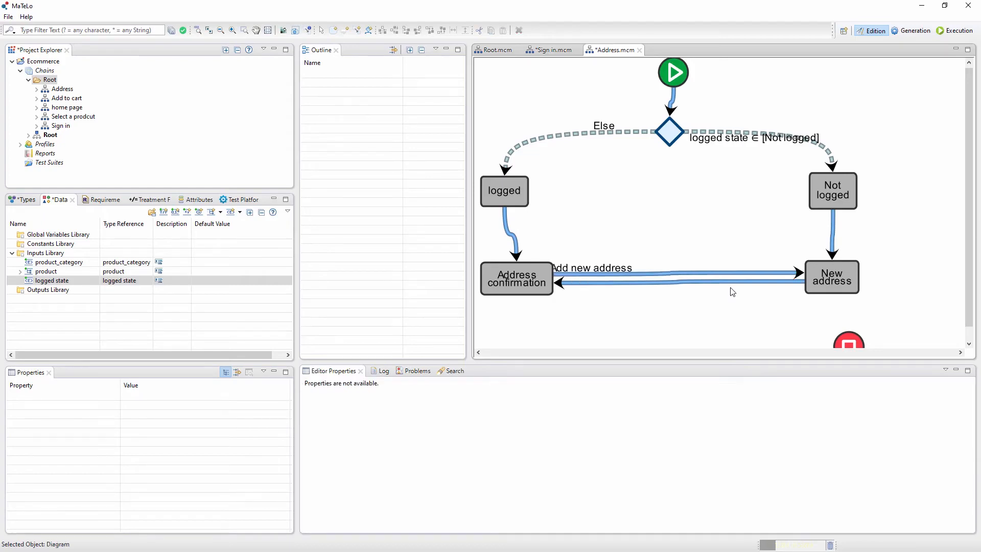
Link "Address confirmation" to the end and name the transition "user is logged".
right_click(644, 333)
left_click(664, 349)
left_click_drag(540, 288, 851, 344)
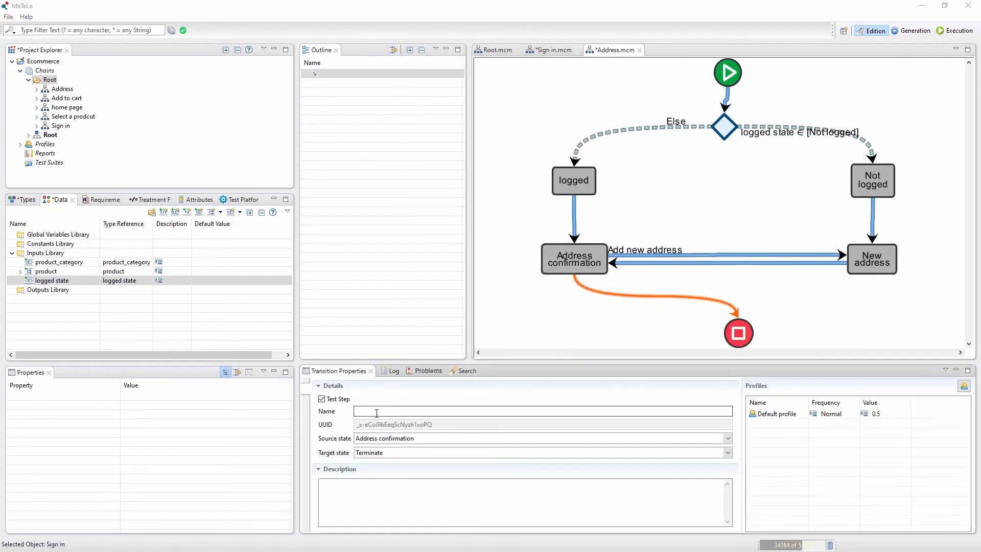
left_click(377, 412)
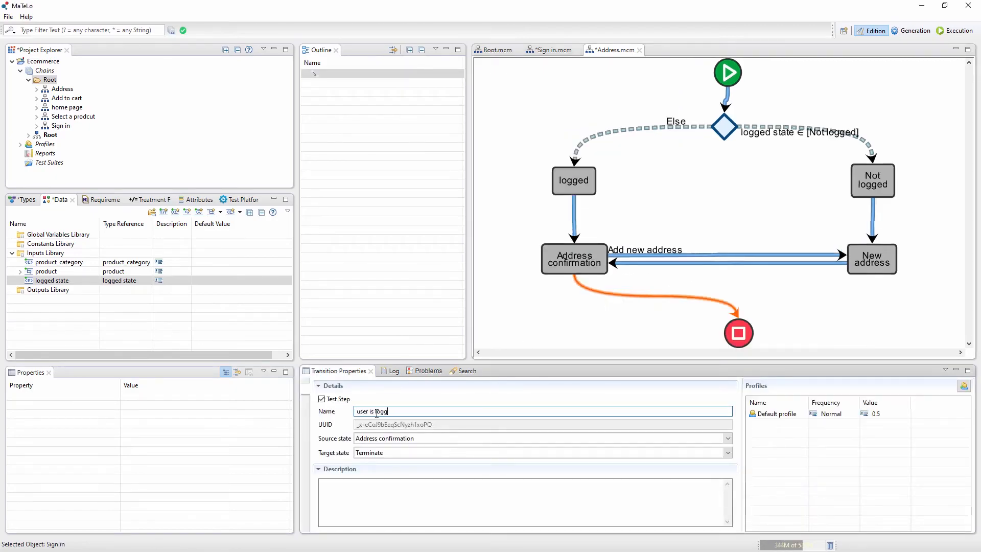
key("Return")
Assign the logged state input to the "user is logged" transition and deactivate its Not logged equivalence class.
left_click(67, 281)
left_click_drag(266, 201, 332, 82)
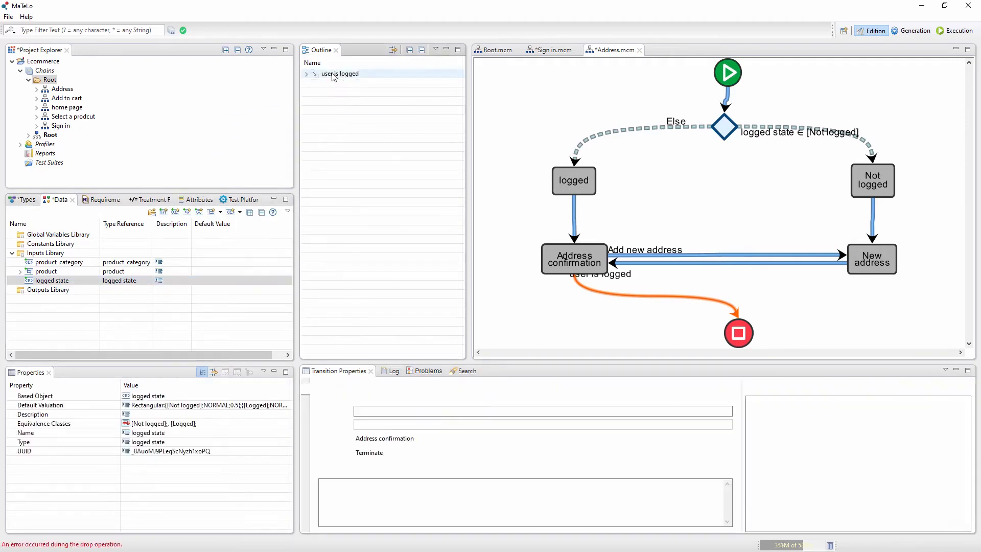
left_click(333, 86)
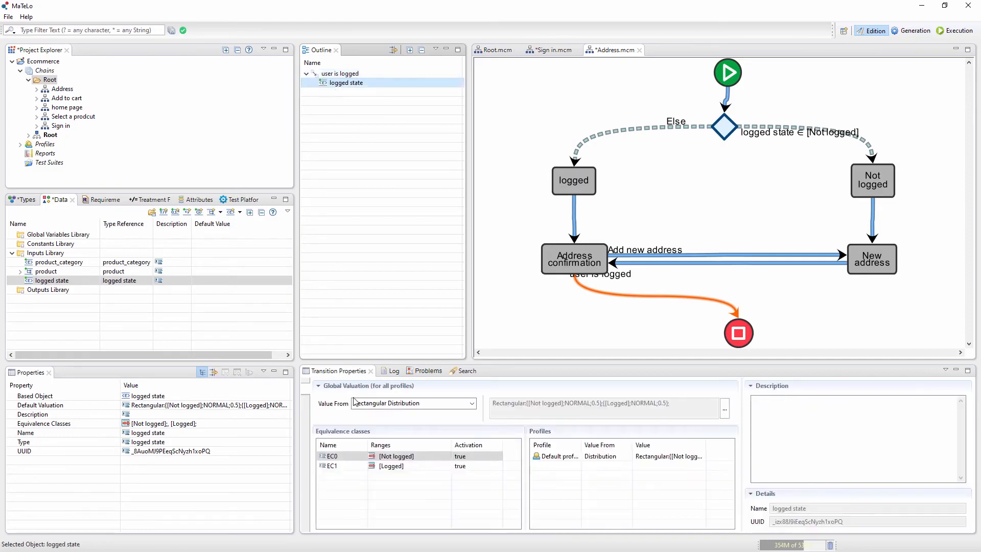
left_click(466, 456)
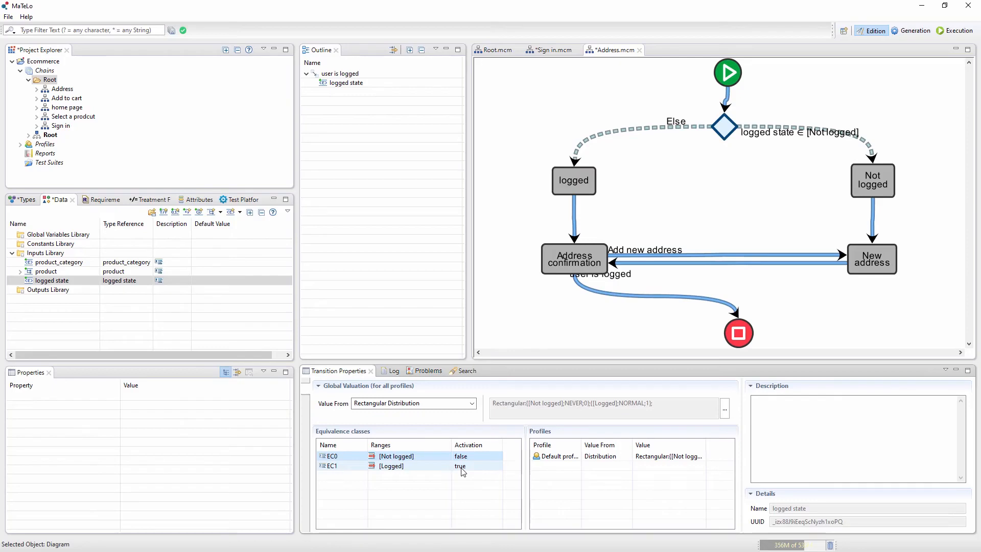
Assign the logged state input to the "Go to site" transition in the Root chain and show its valuation.
left_click(499, 50)
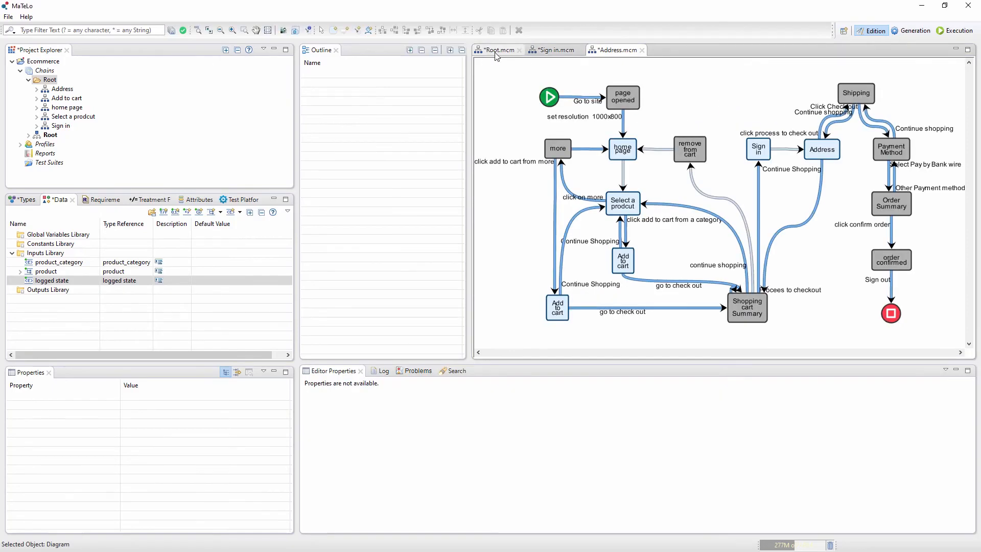
left_click(585, 97)
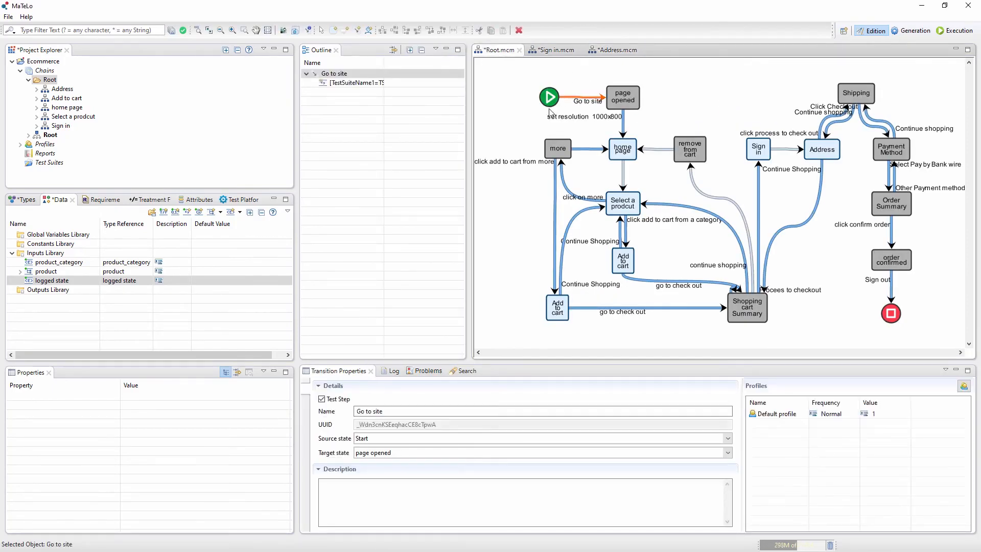
left_click_drag(55, 281, 340, 80)
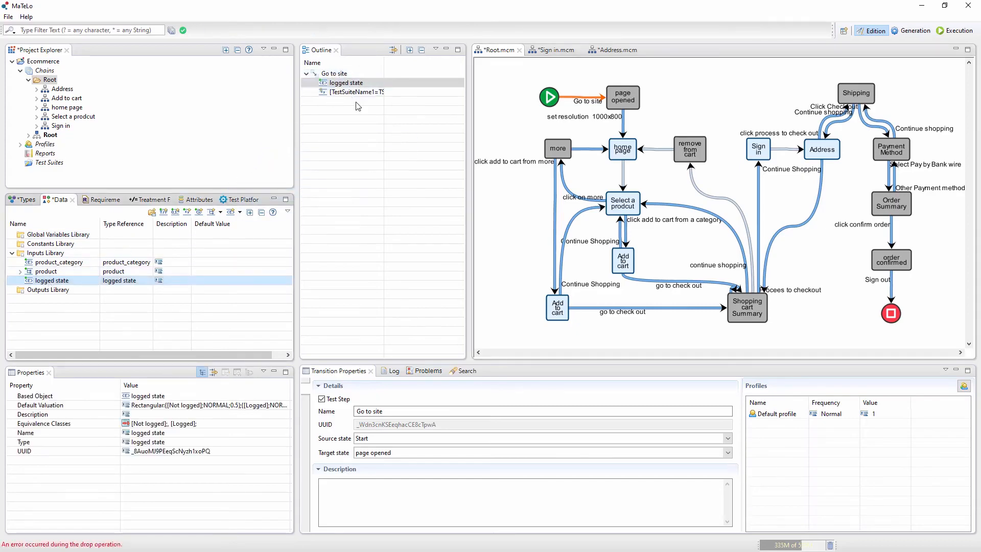
left_click(337, 83)
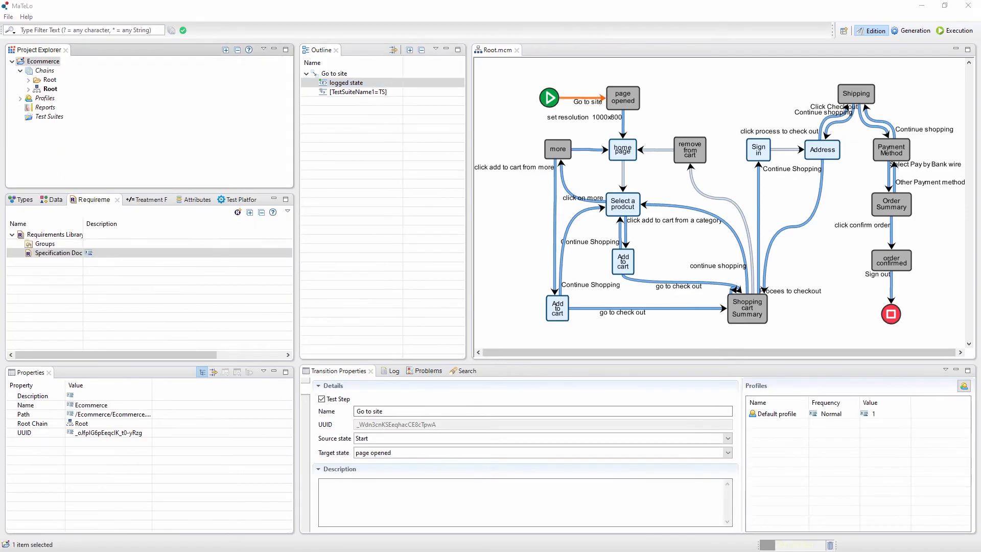
Generate a test suite from the whole Root chain, including Sign in and Address, with the Minimum Arcs Coverage algorithm.
left_click(913, 31)
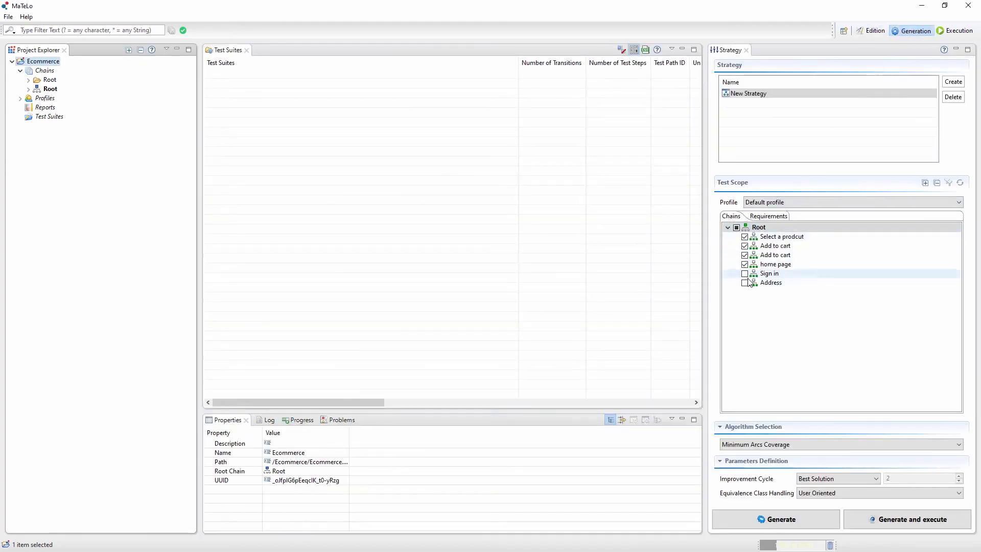
left_click(737, 228)
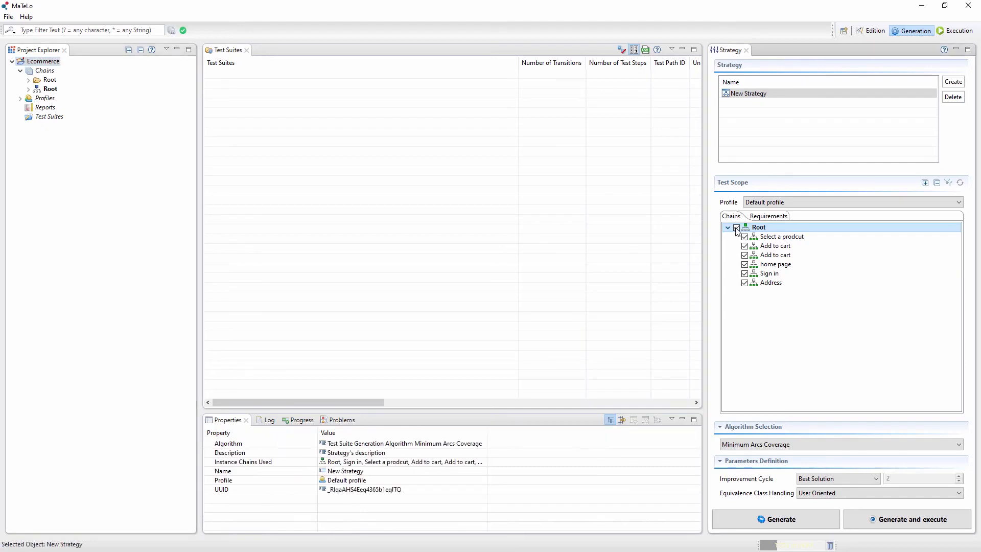
left_click(786, 445)
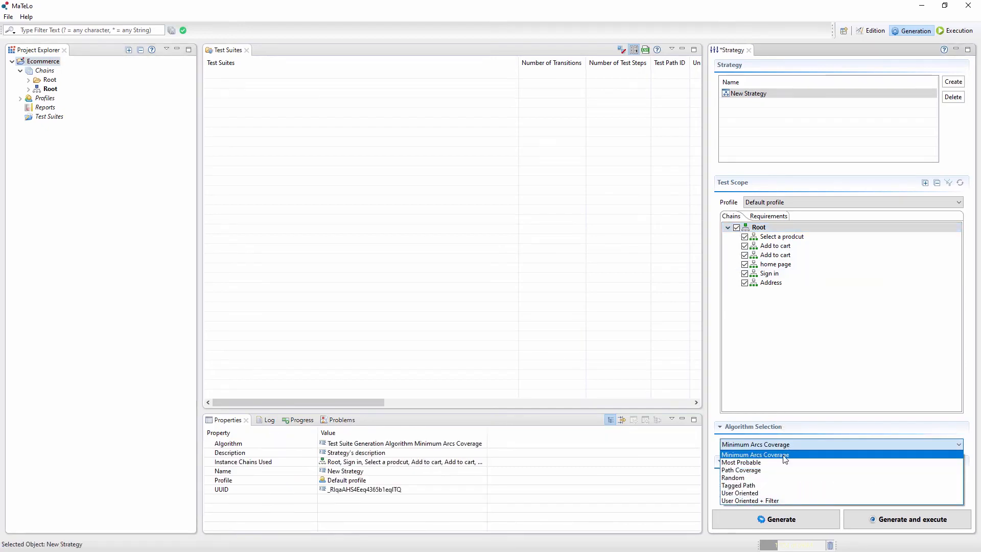
left_click(786, 454)
left_click(789, 519)
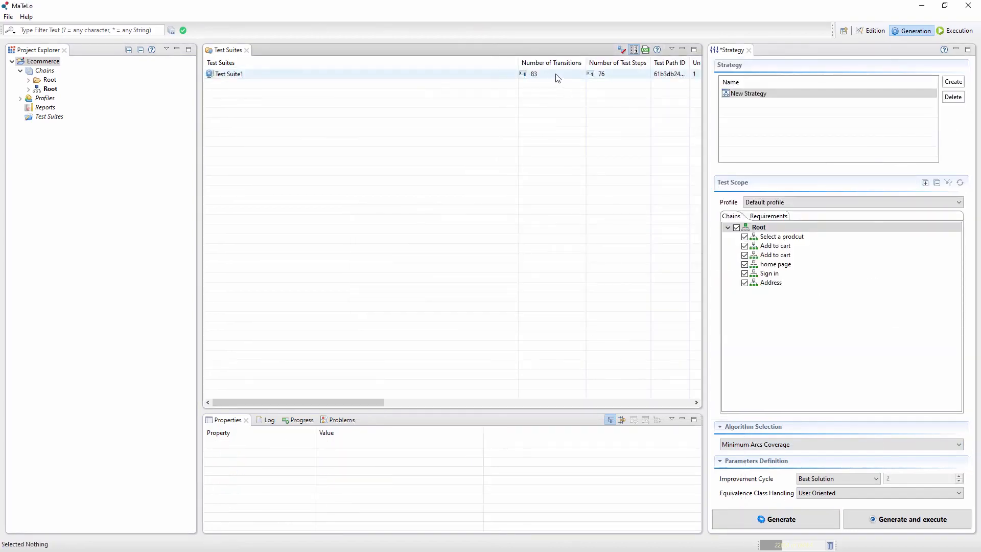
Open the generated Test Suite1 and review its list of transitions in the table view.
double_click(244, 75)
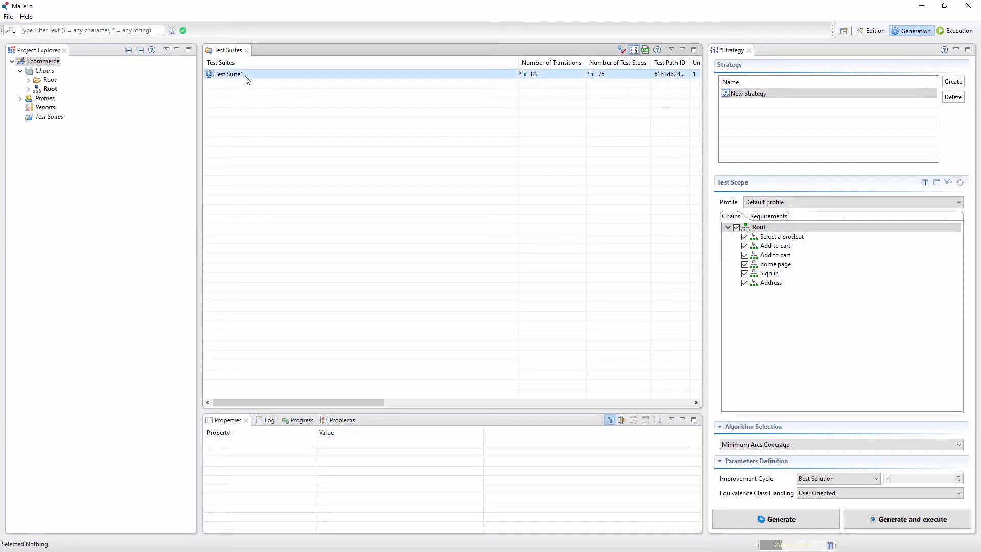
left_click(210, 75)
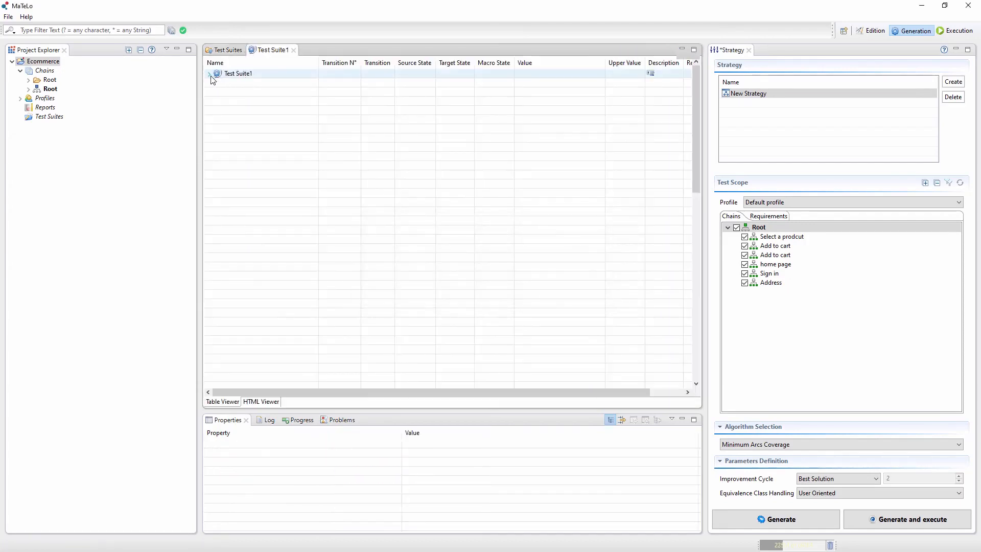
scroll(393, 136, "down", 8)
scroll(393, 138, "up", 5)
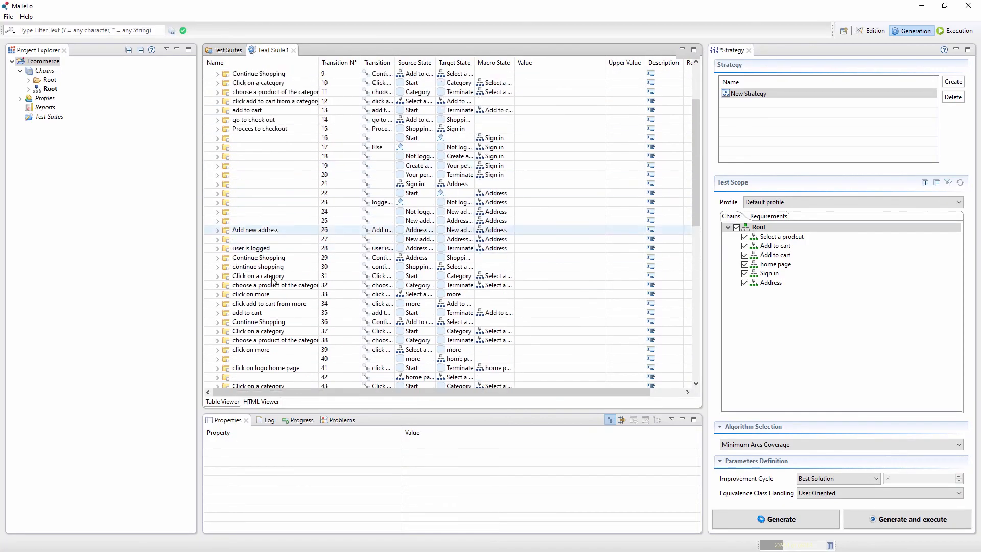
Show Test Suite1 as HTML and examine the highlighted paths through the Sign in and Address chains for both logged states.
left_click(262, 401)
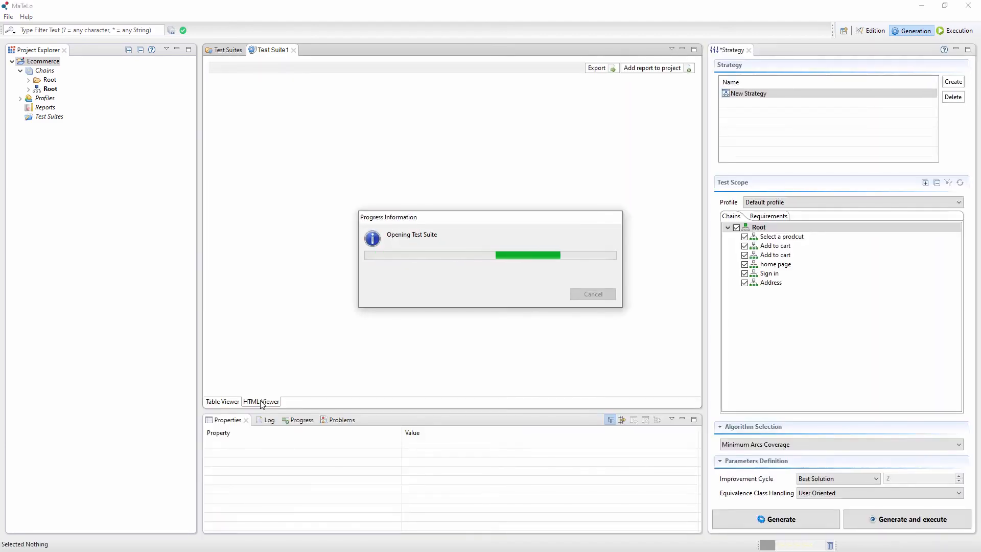
left_click_drag(689, 100, 662, 175)
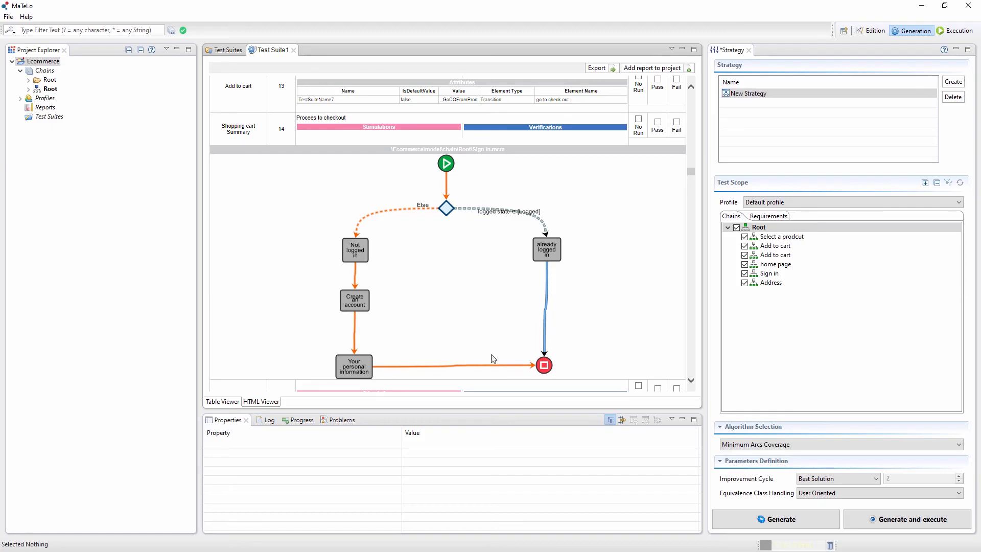
scroll(558, 364, "down", 10)
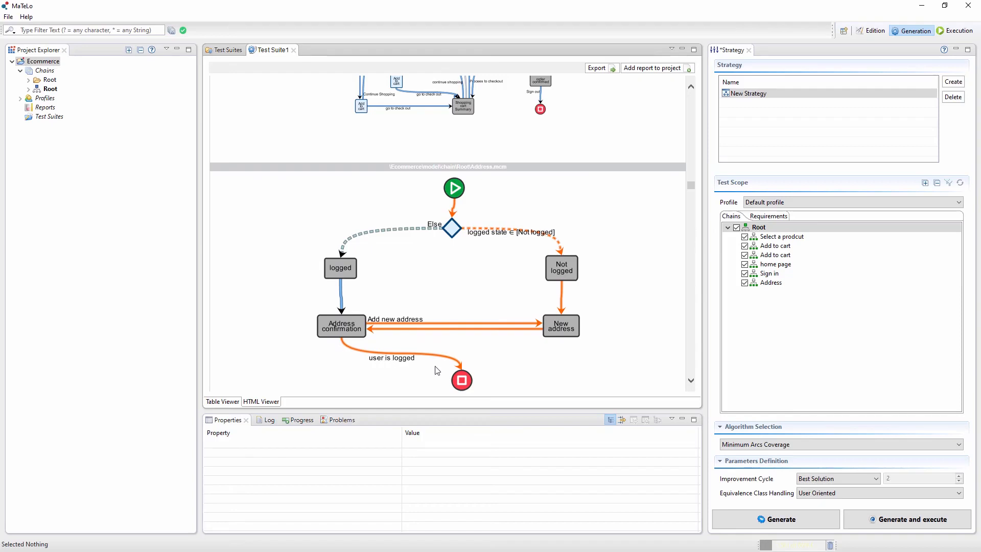
scroll(408, 361, "down", 15)
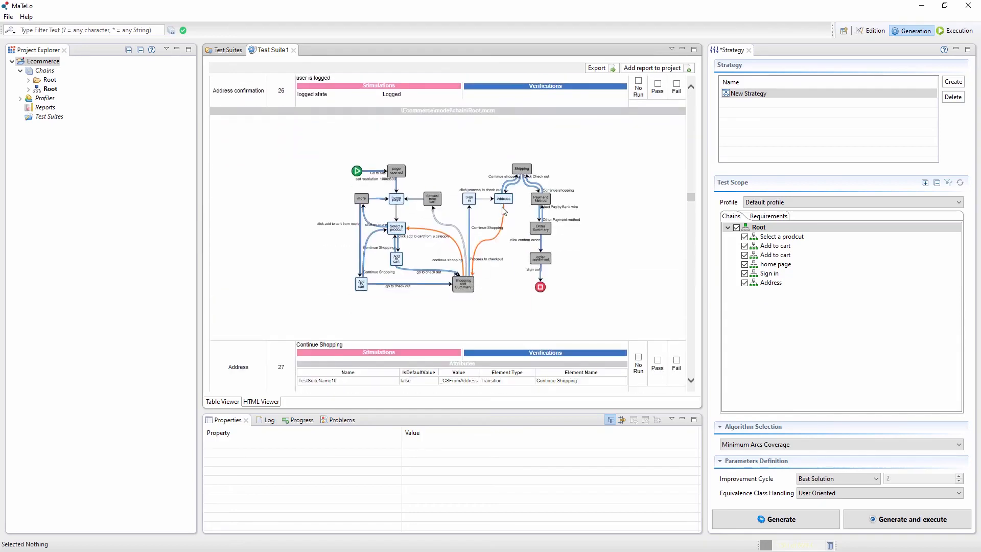
scroll(460, 280, "down", 10)
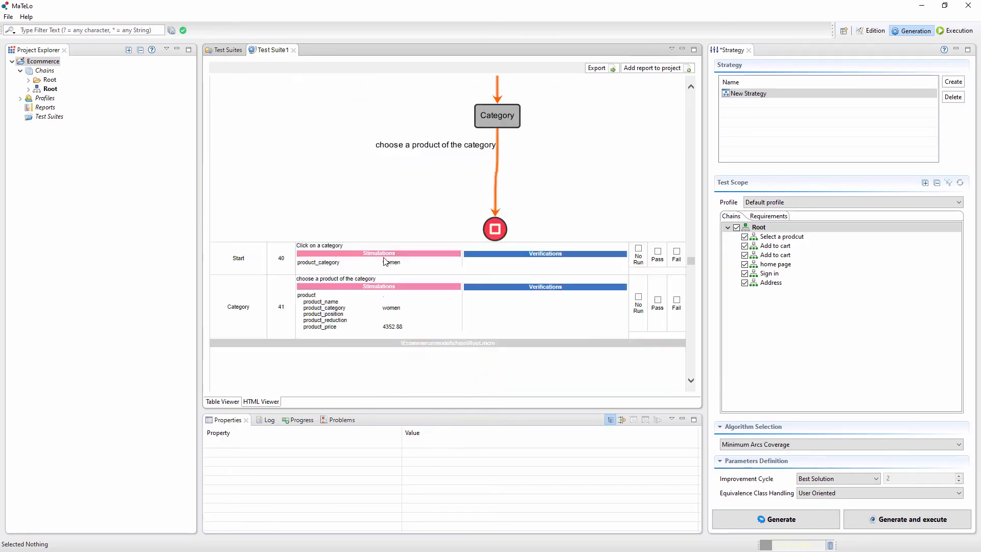
scroll(405, 236, "down", 15)
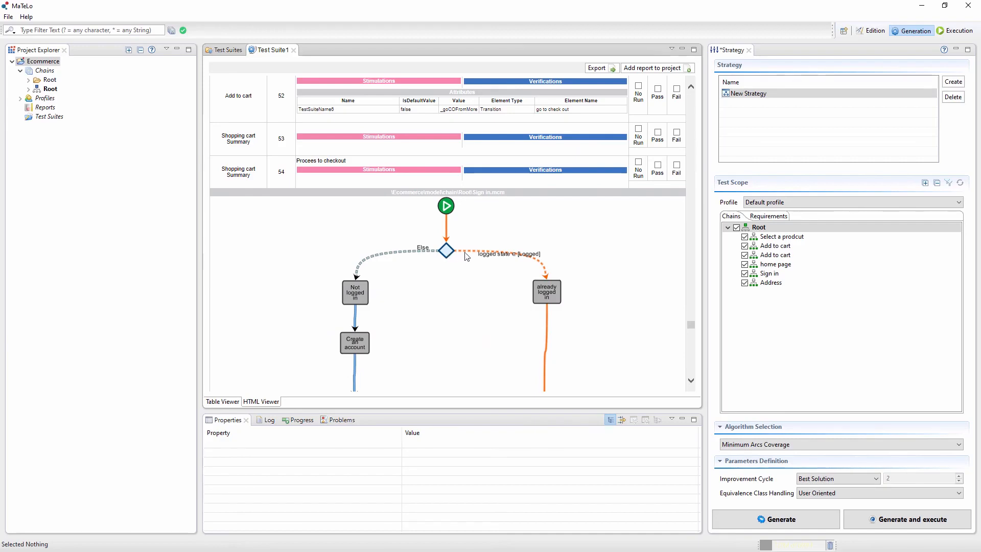
scroll(550, 290, "down", 1)
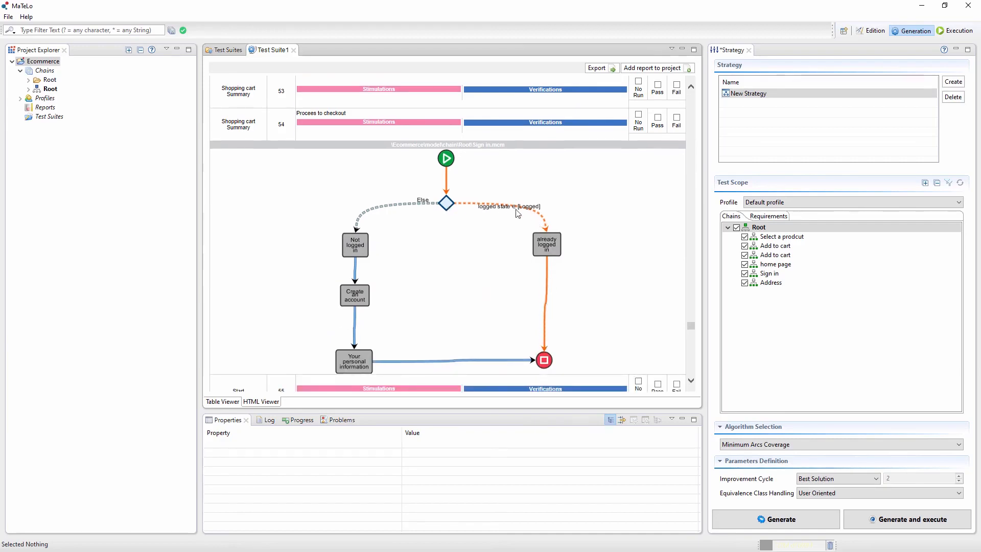
scroll(473, 205, "down", 12)
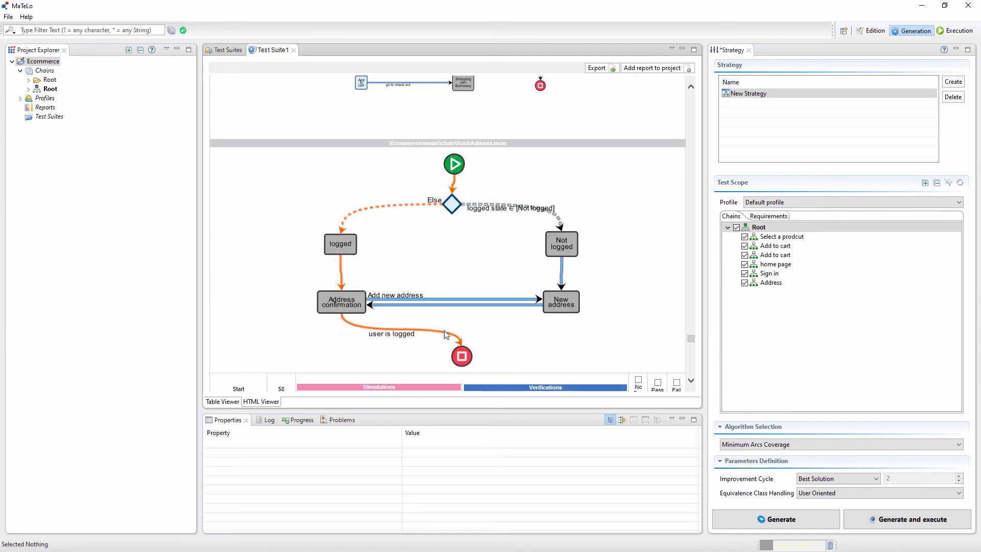
scroll(450, 338, "down", 3)
scroll(457, 333, "down", 1)
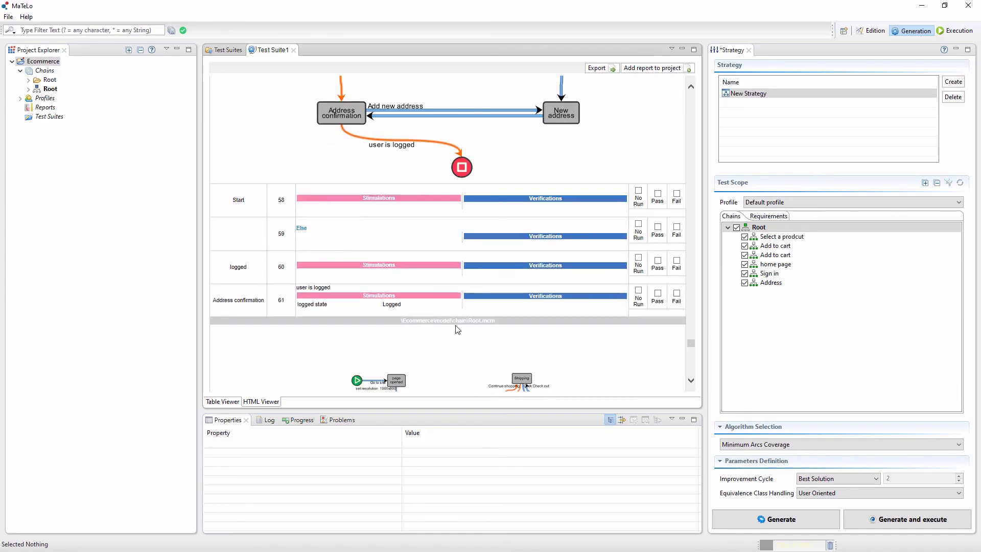